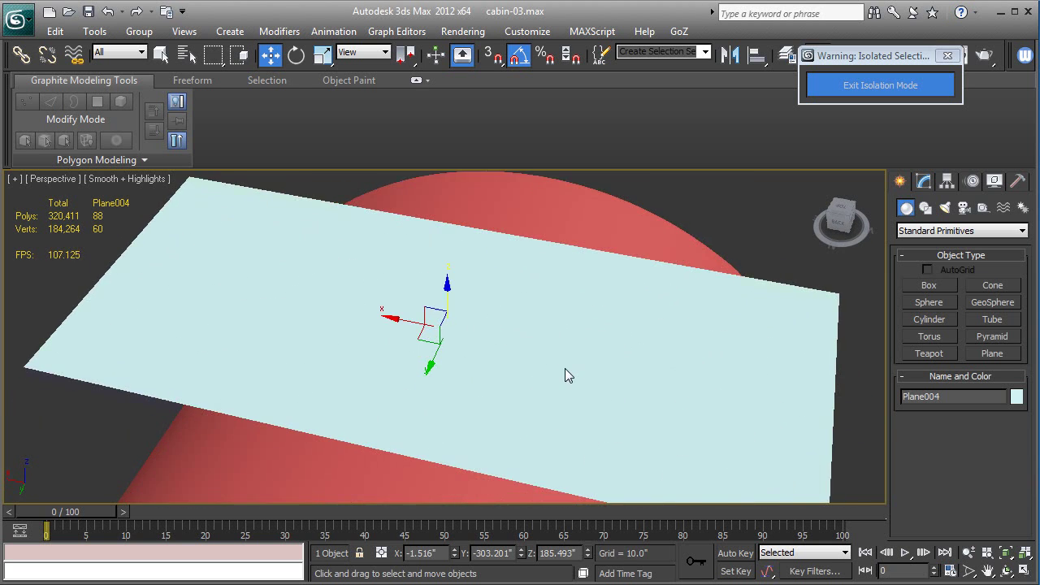
# - Set the plane's length segments to 7 and width segments to 16
pyautogui.click(923, 180)
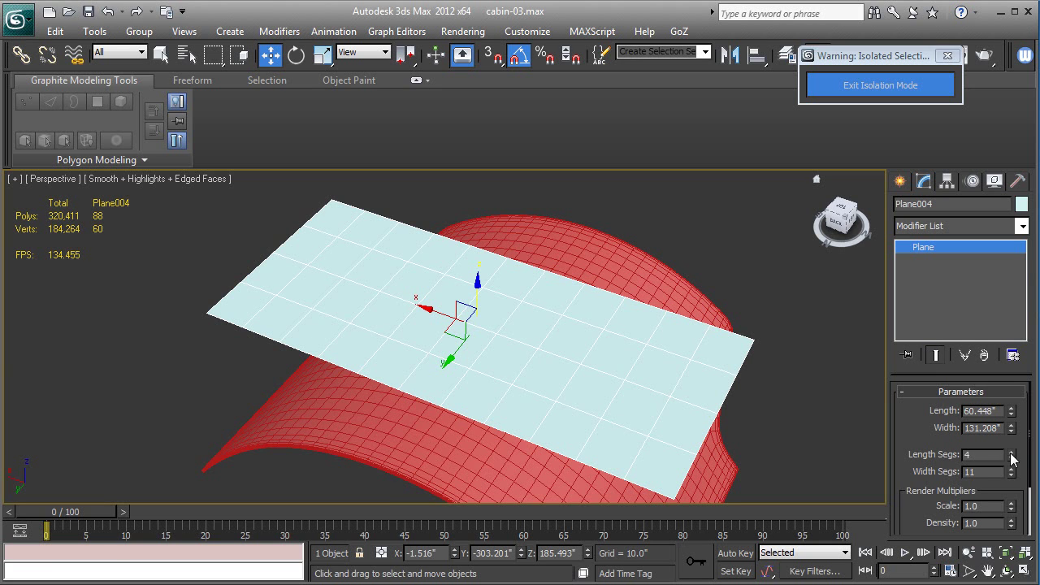
pyautogui.click(1012, 469)
pyautogui.click(1011, 469)
pyautogui.click(1012, 469)
pyautogui.click(1012, 469)
pyautogui.click(1011, 469)
pyautogui.click(1011, 453)
pyautogui.click(1011, 452)
pyautogui.click(1012, 453)
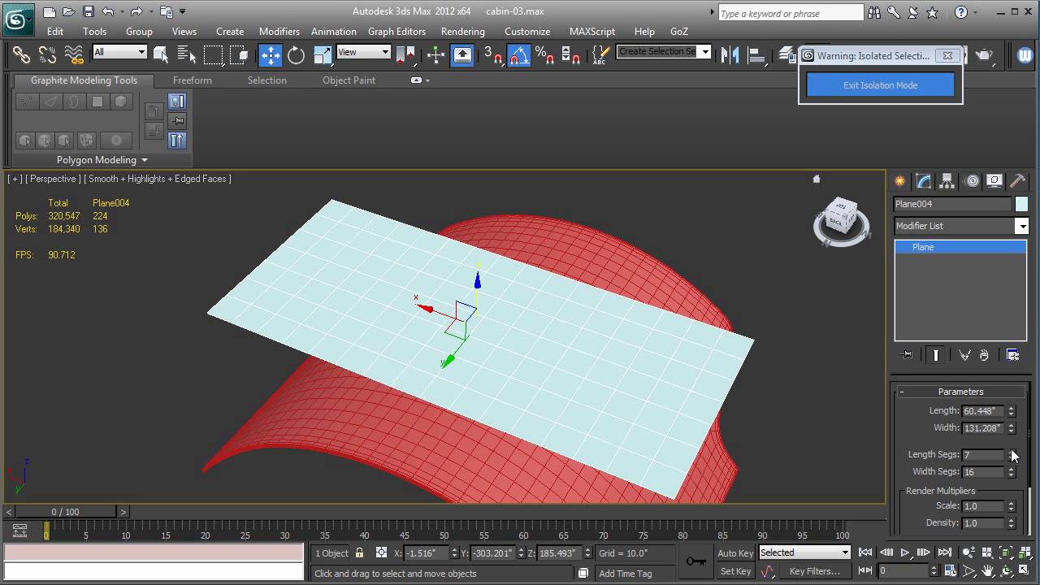
pyautogui.moveTo(550, 402)
pyautogui.keyDown('alt'); pyautogui.mouseDown(button='middle')
pyautogui.moveTo(528, 418)
pyautogui.moveTo(441, 399)
pyautogui.moveTo(529, 411)
pyautogui.moveTo(552, 398)
pyautogui.mouseUp(button='middle'); pyautogui.keyUp('alt')
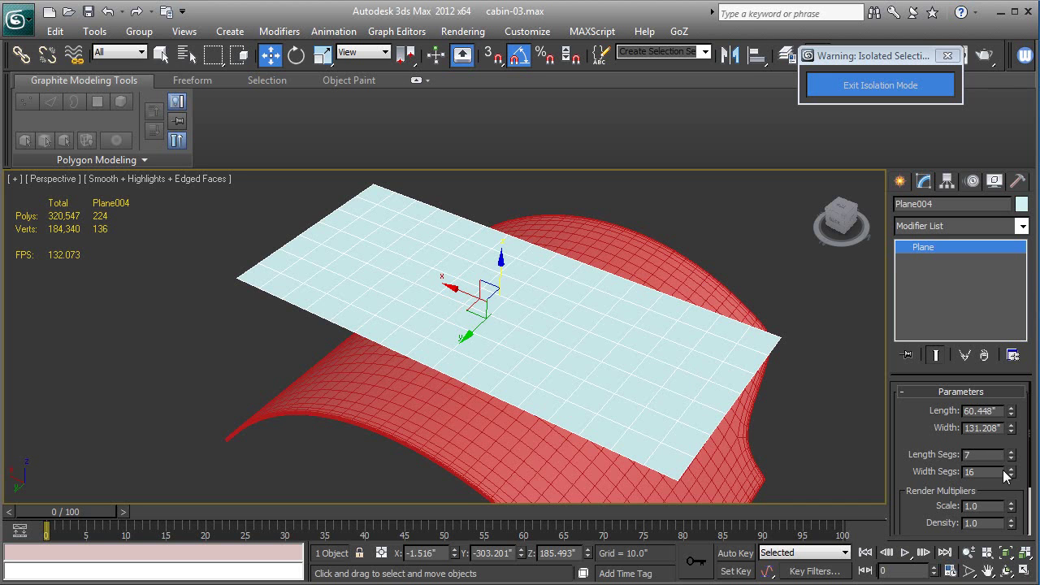
# - Convert the plane to an Editable Poly and enter its Polygon sub-object level
pyautogui.rightClick(931, 247)
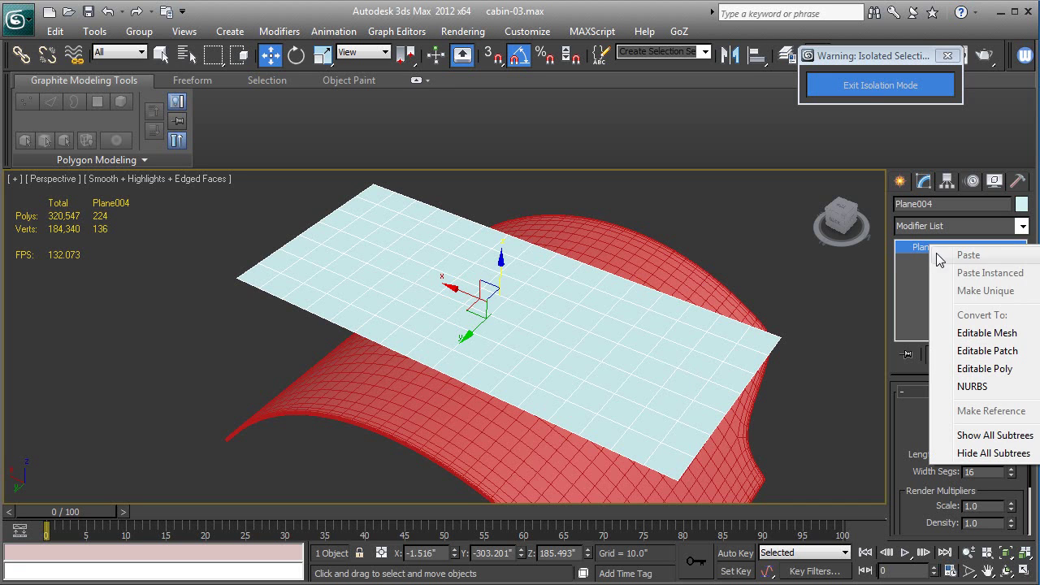
pyautogui.click(997, 375)
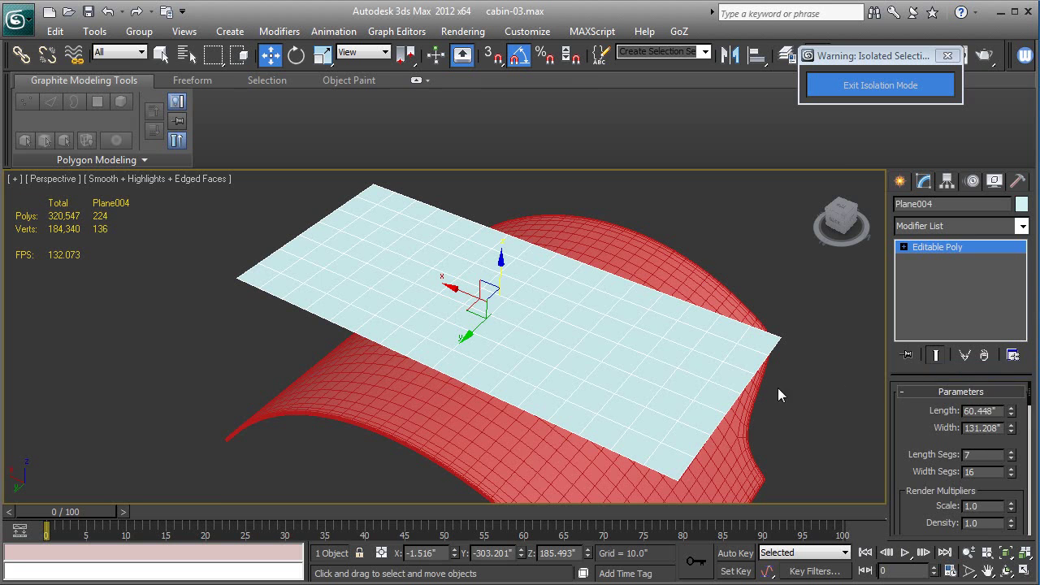
pyautogui.click(904, 247)
pyautogui.click(936, 299)
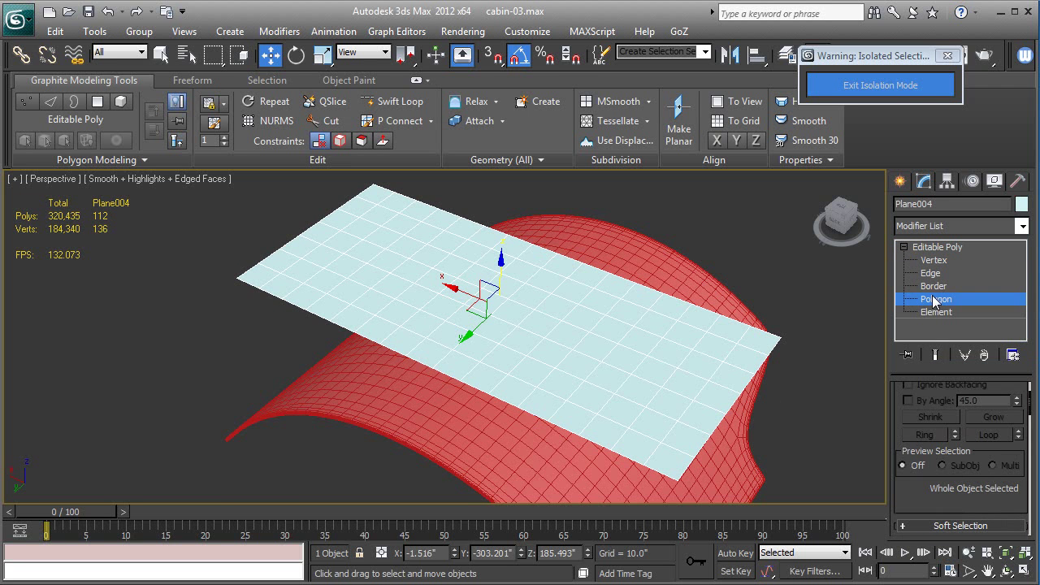
pyautogui.keyDown('alt'); pyautogui.moveTo(582, 362); pyautogui.dragTo(581, 370, button='middle'); pyautogui.keyUp('alt')
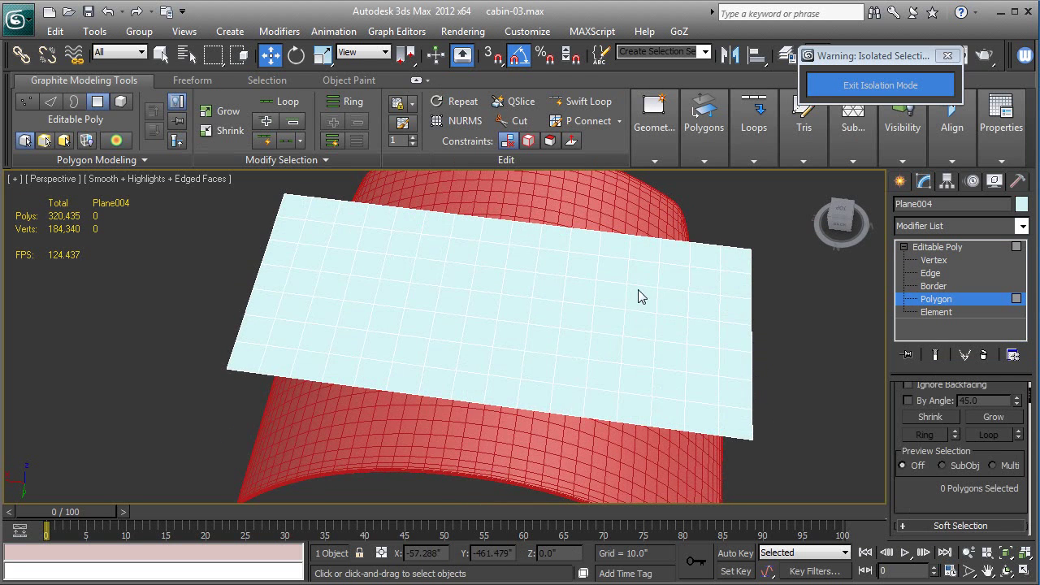
# - Delete two blocks of polygons along each long edge of the plane, leaving a stepped panel outline, and exit the Polygon level
pyautogui.click(162, 56)
pyautogui.moveTo(213, 54); pyautogui.dragTo(214, 178)
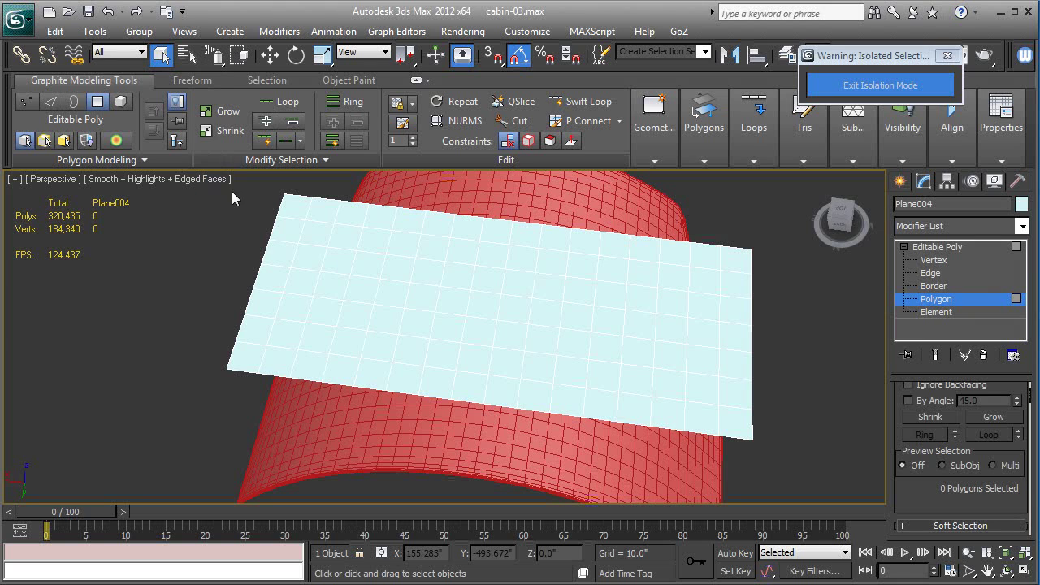
pyautogui.moveTo(683, 229)
pyautogui.mouseDown()
pyautogui.moveTo(686, 280)
pyautogui.moveTo(642, 270)
pyautogui.moveTo(655, 257)
pyautogui.mouseUp()
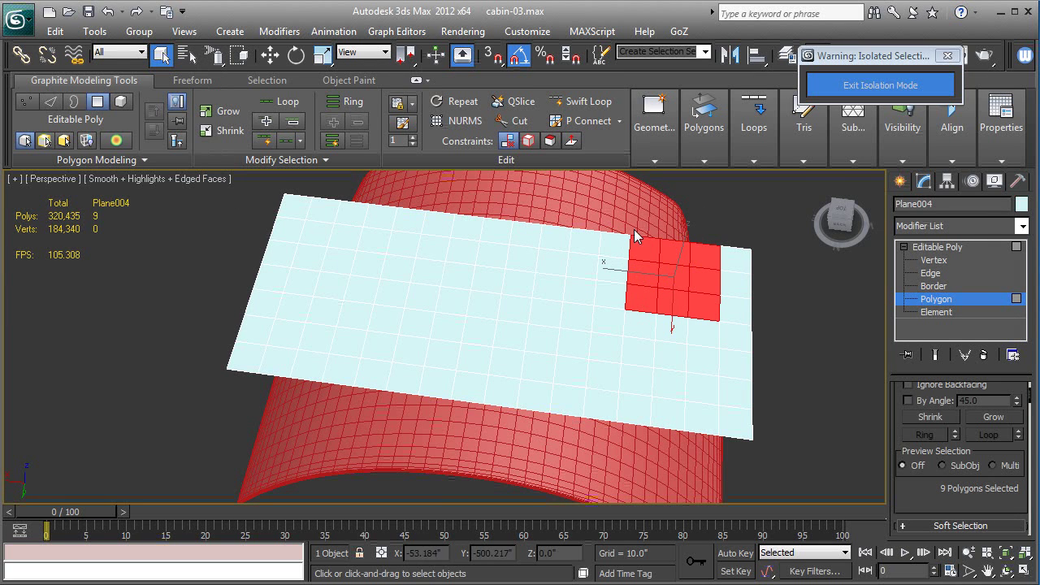
pyautogui.keyDown('alt'); pyautogui.moveTo(725, 235); pyautogui.dragTo(712, 312); pyautogui.keyUp('alt')
pyautogui.keyDown('ctrl'); pyautogui.moveTo(632, 230); pyautogui.dragTo(627, 278); pyautogui.keyUp('ctrl')
pyautogui.moveTo(389, 210)
pyautogui.keyDown('ctrl'); pyautogui.mouseDown()
pyautogui.moveTo(349, 223)
pyautogui.moveTo(364, 247)
pyautogui.mouseUp(); pyautogui.keyUp('ctrl')
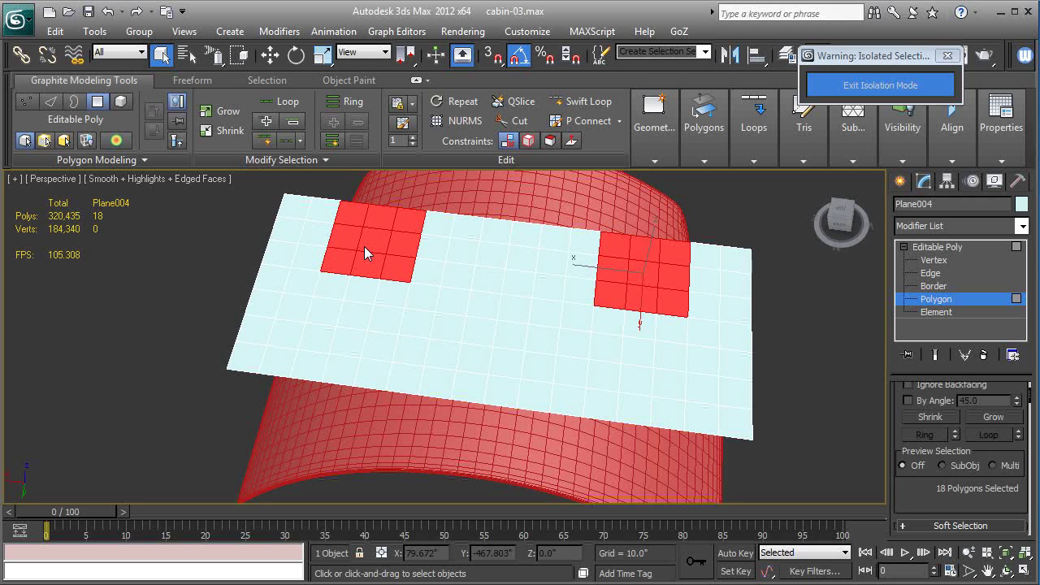
pyautogui.moveTo(348, 386)
pyautogui.keyDown('ctrl'); pyautogui.mouseDown()
pyautogui.moveTo(244, 367)
pyautogui.moveTo(276, 341)
pyautogui.moveTo(400, 389)
pyautogui.mouseUp(); pyautogui.keyUp('ctrl')
pyautogui.moveTo(612, 434)
pyautogui.keyDown('ctrl'); pyautogui.mouseDown()
pyautogui.moveTo(619, 415)
pyautogui.moveTo(747, 425)
pyautogui.moveTo(731, 427)
pyautogui.mouseUp(); pyautogui.keyUp('ctrl')
pyautogui.press('Delete')
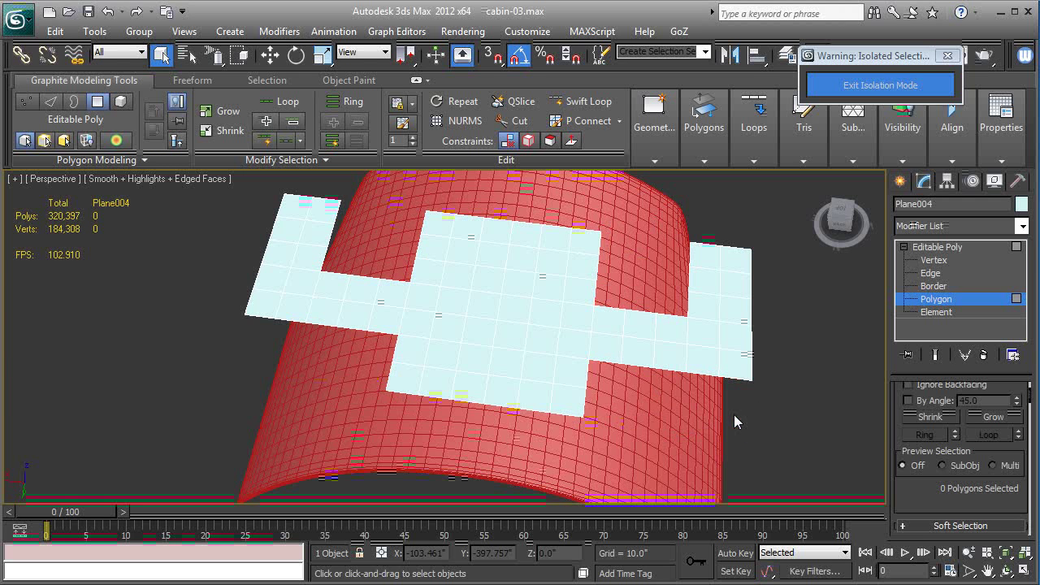
pyautogui.keyDown('alt'); pyautogui.moveTo(628, 420); pyautogui.dragTo(571, 387, button='middle'); pyautogui.keyUp('alt')
pyautogui.click(939, 246)
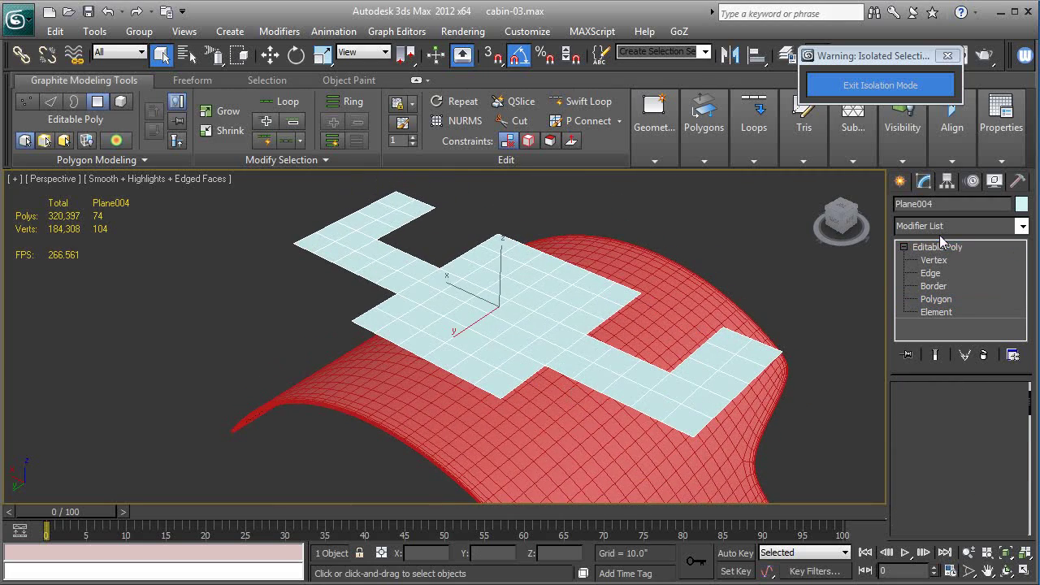
pyautogui.keyDown('alt'); pyautogui.moveTo(703, 393); pyautogui.dragTo(524, 383, button='middle'); pyautogui.keyUp('alt')
# - Create a Conform compound object from the cut-out plane, using the red cabin roof as an instanced wrap-to object
pyautogui.click(958, 228)
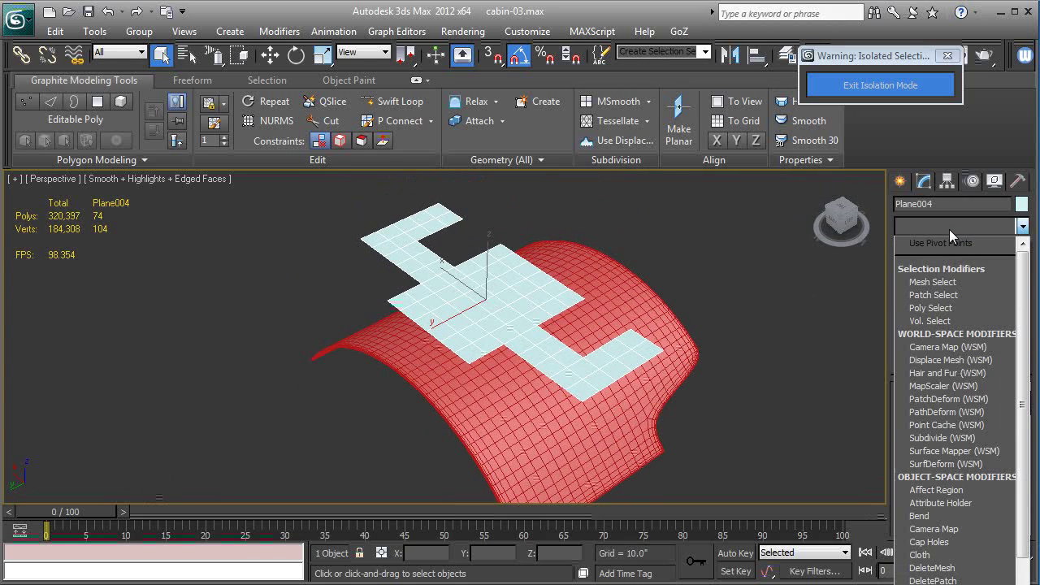
pyautogui.click(950, 229)
pyautogui.click(900, 182)
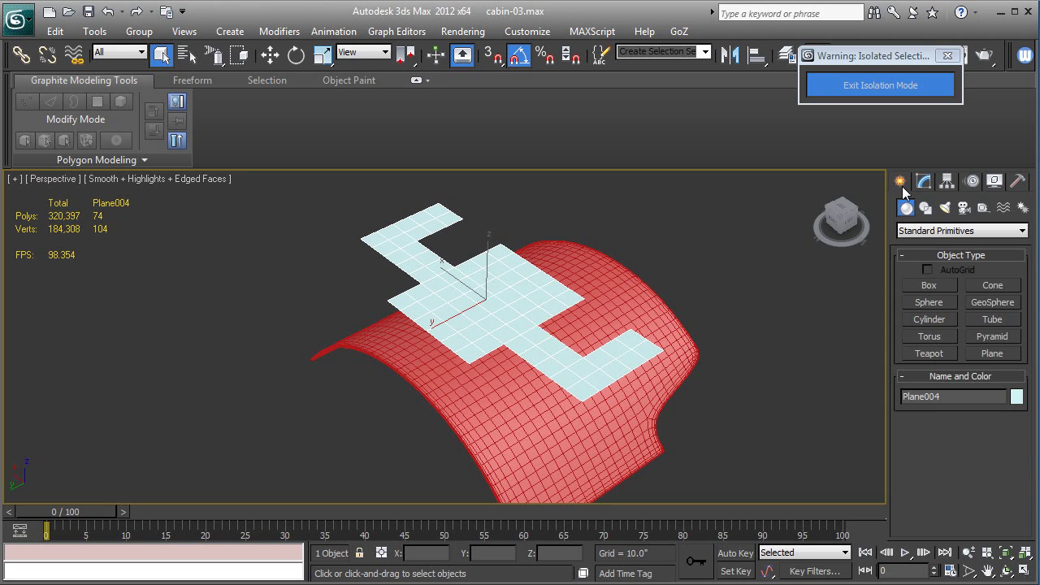
pyautogui.click(932, 231)
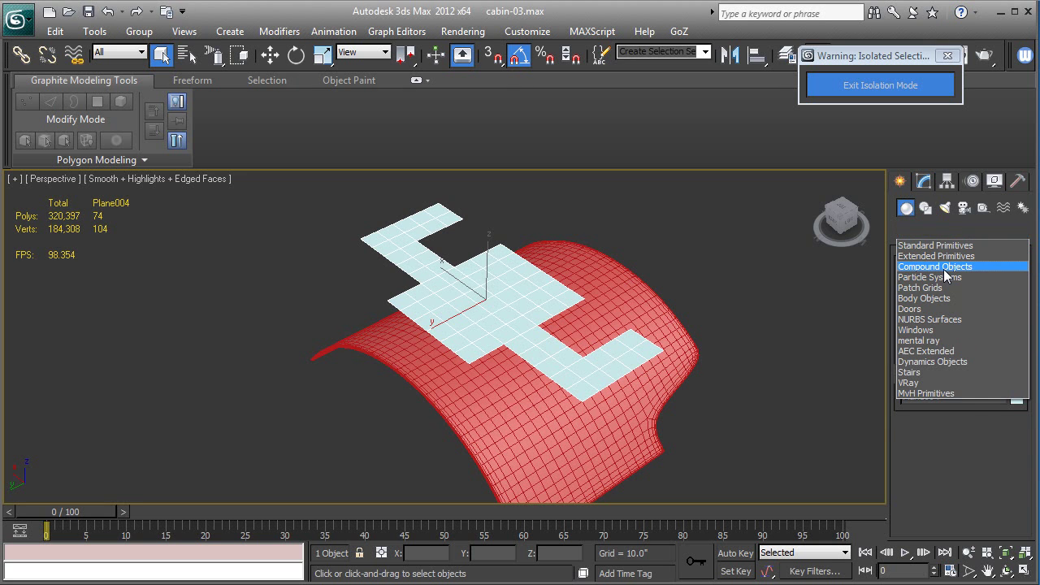
pyautogui.click(946, 267)
pyautogui.click(929, 301)
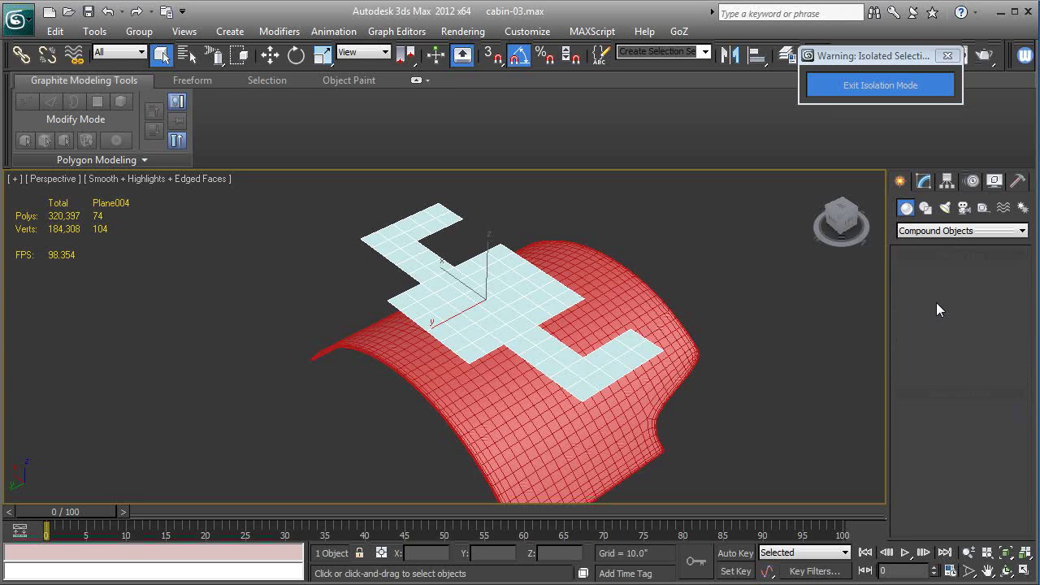
pyautogui.scroll(-8, 902, 464)
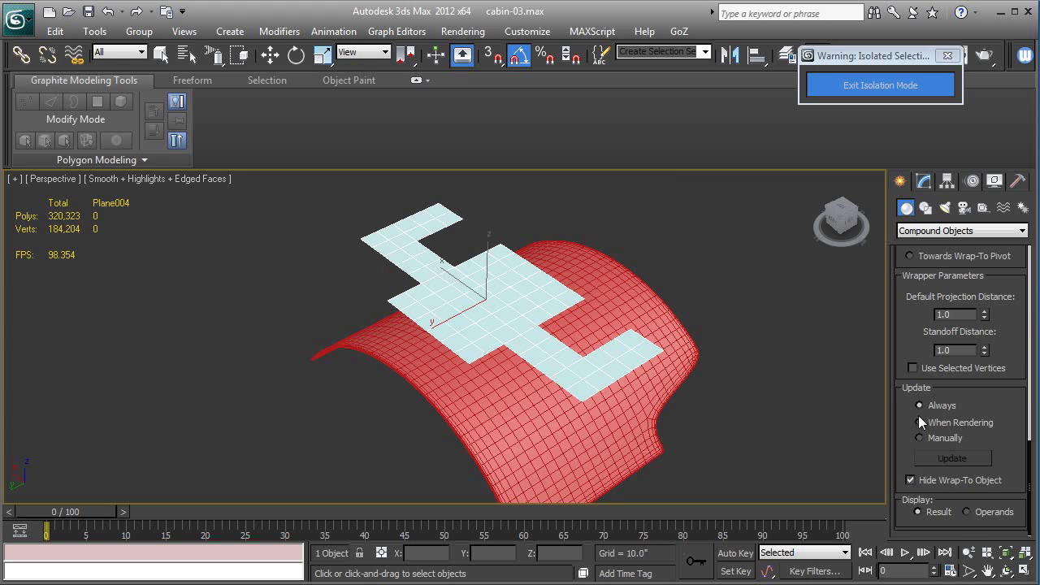
pyautogui.scroll(5, 919, 415)
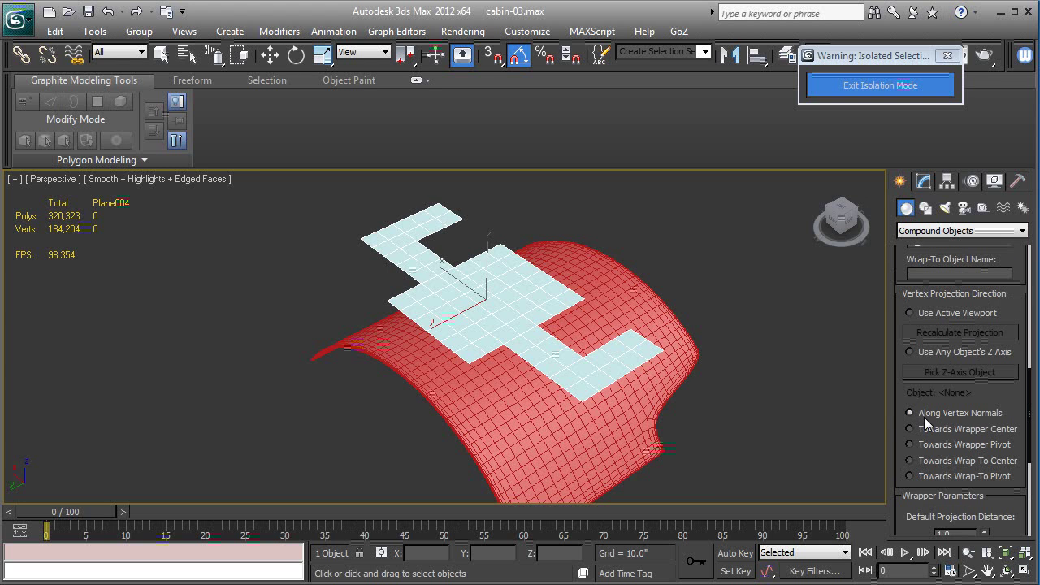
pyautogui.click(934, 432)
pyautogui.scroll(5, 915, 312)
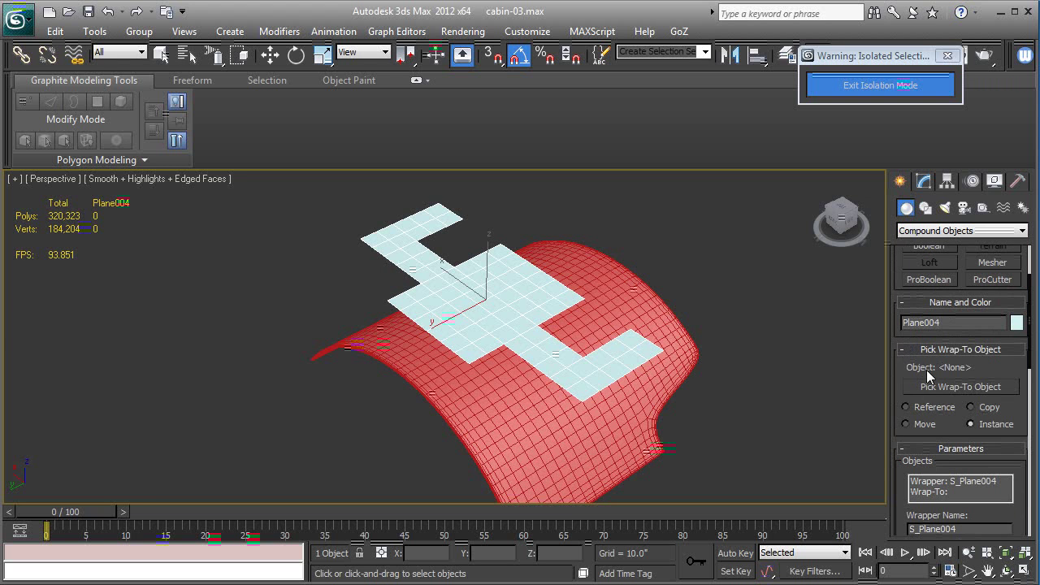
pyautogui.click(937, 388)
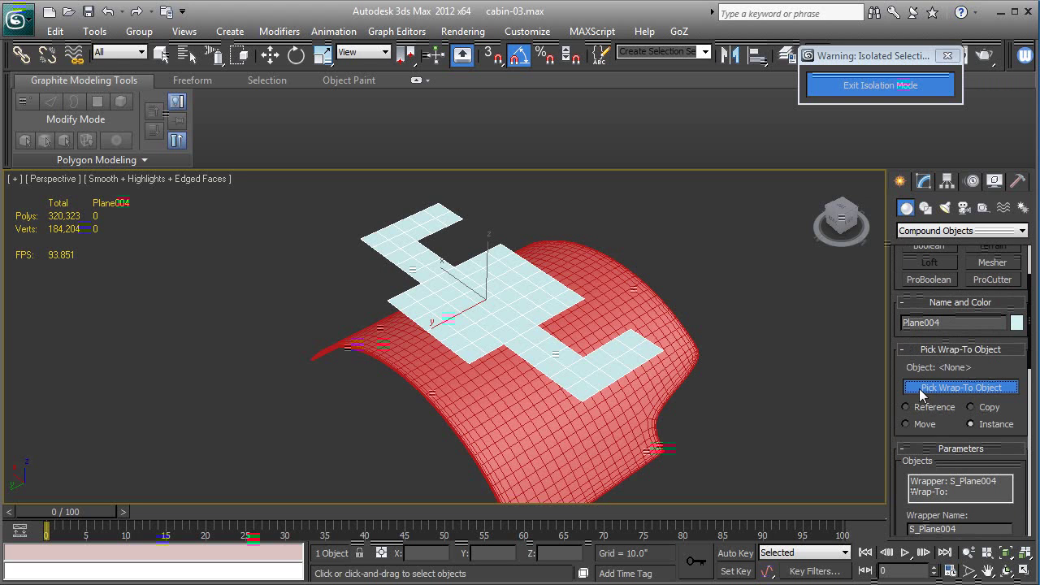
pyautogui.click(590, 317)
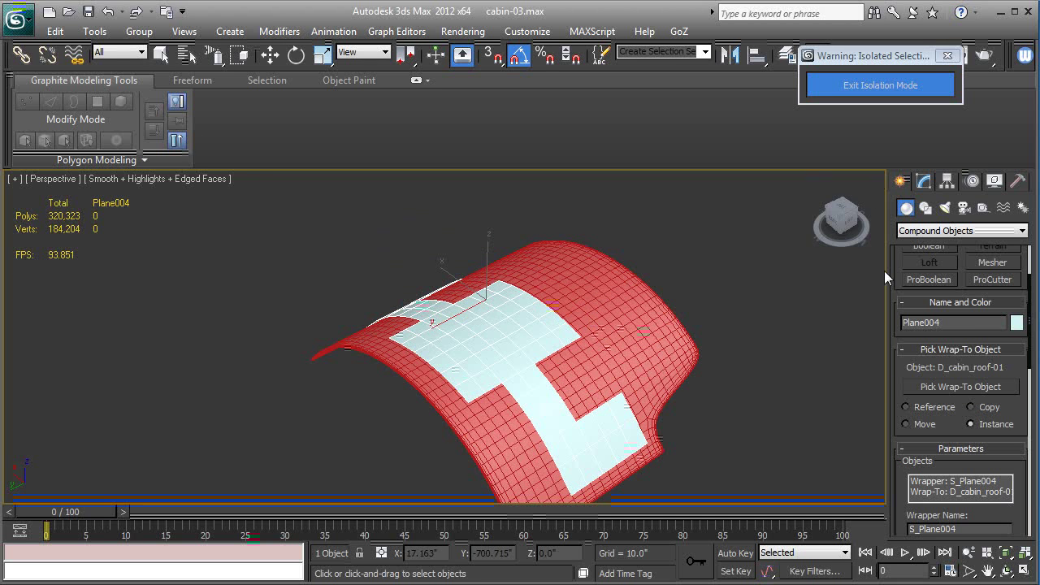
# - Exit isolation mode and inspect the conformed panel on the cabin roof with and without edged faces
pyautogui.click(887, 89)
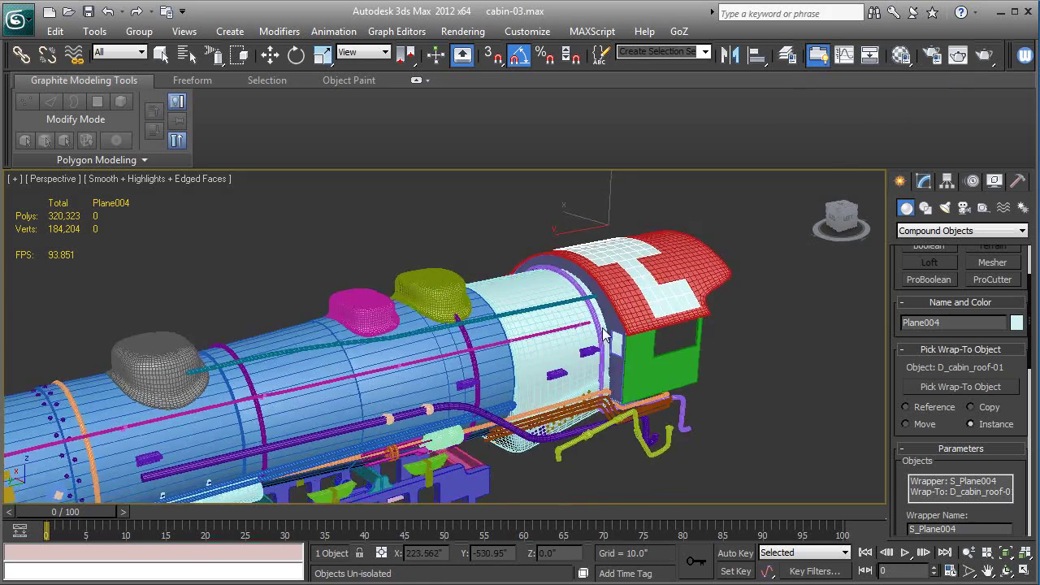
pyautogui.moveTo(524, 332); pyautogui.dragTo(489, 349, button='middle')
pyautogui.press('F4')
pyautogui.scroll(2, 493, 350)
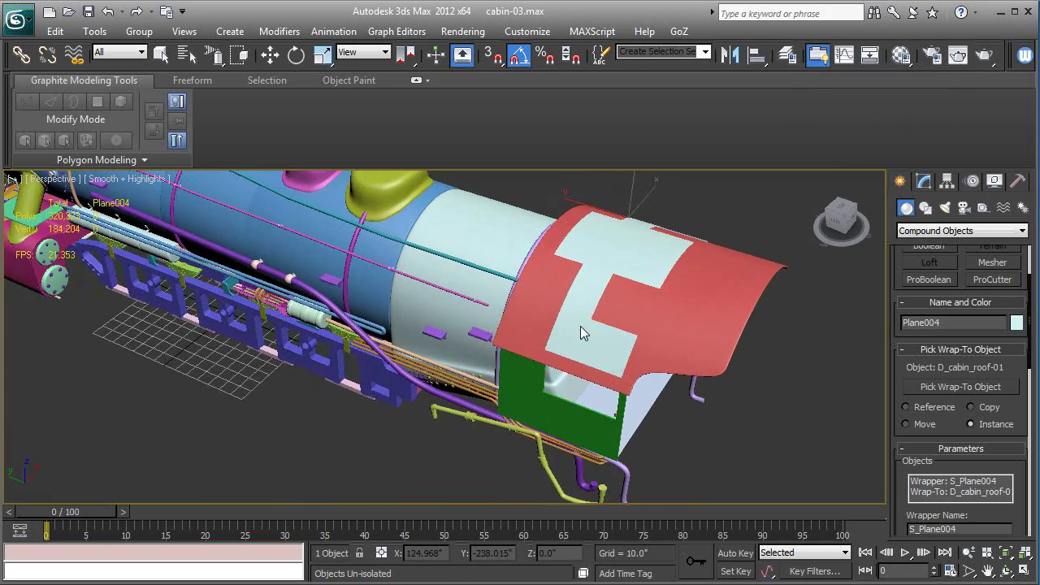
pyautogui.press('F4')
pyautogui.scroll(4, 709, 308)
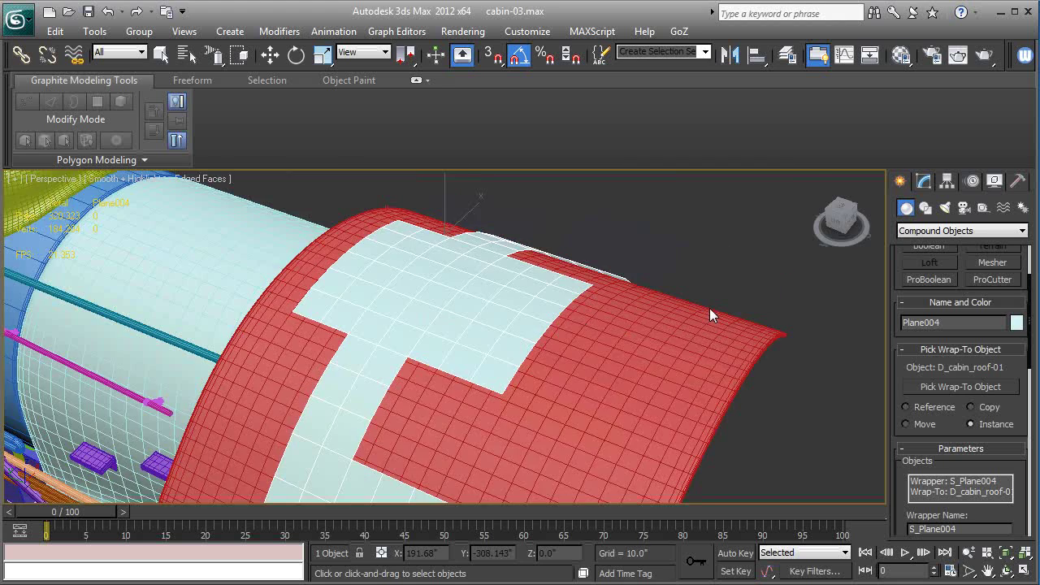
pyautogui.scroll(-3, 741, 266)
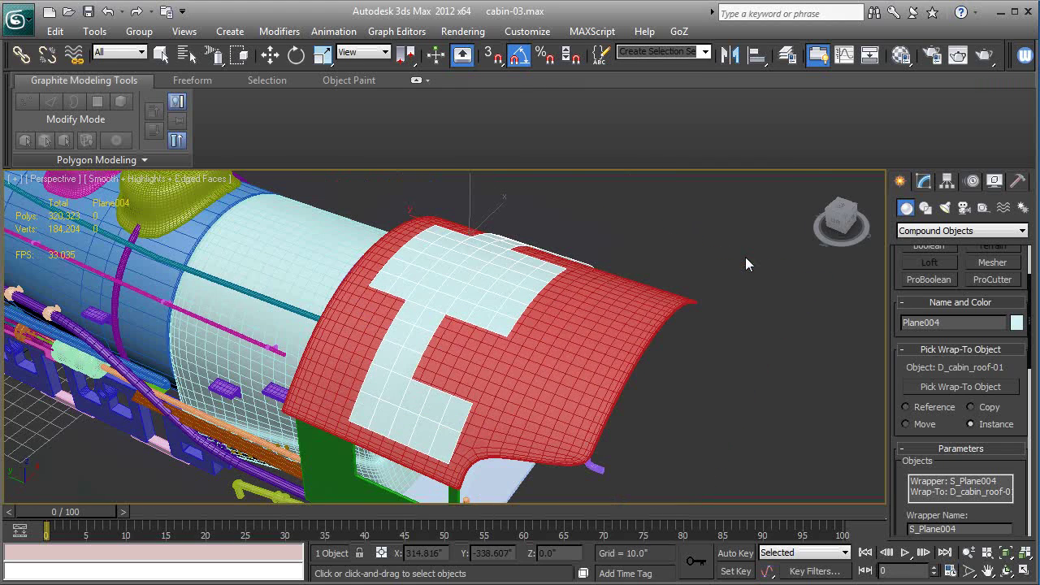
# - Convert the conformed roof panel to an Editable Poly and expand its sub-object levels
pyautogui.click(924, 180)
pyautogui.rightClick(941, 247)
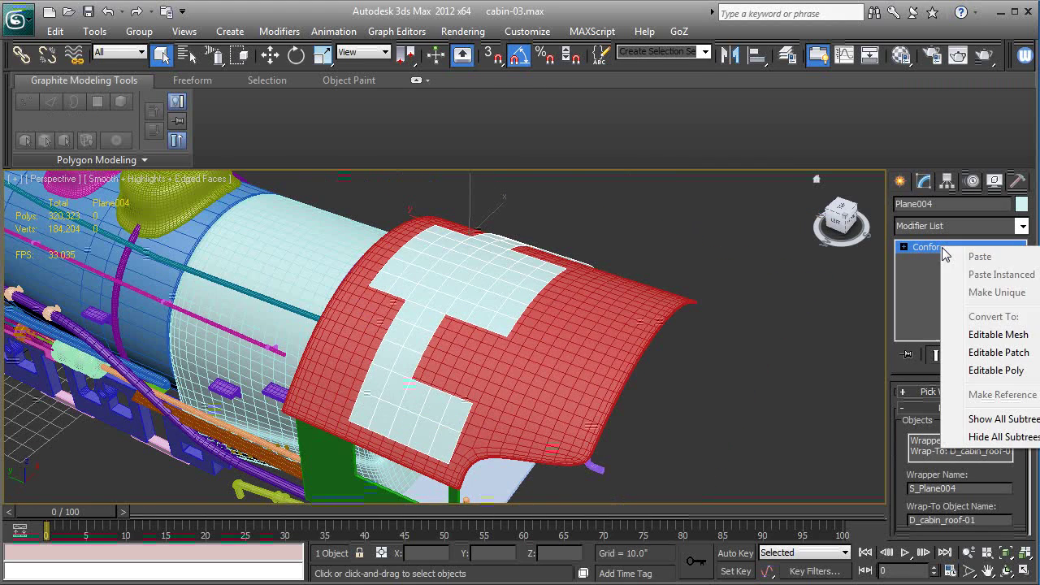
pyautogui.click(987, 369)
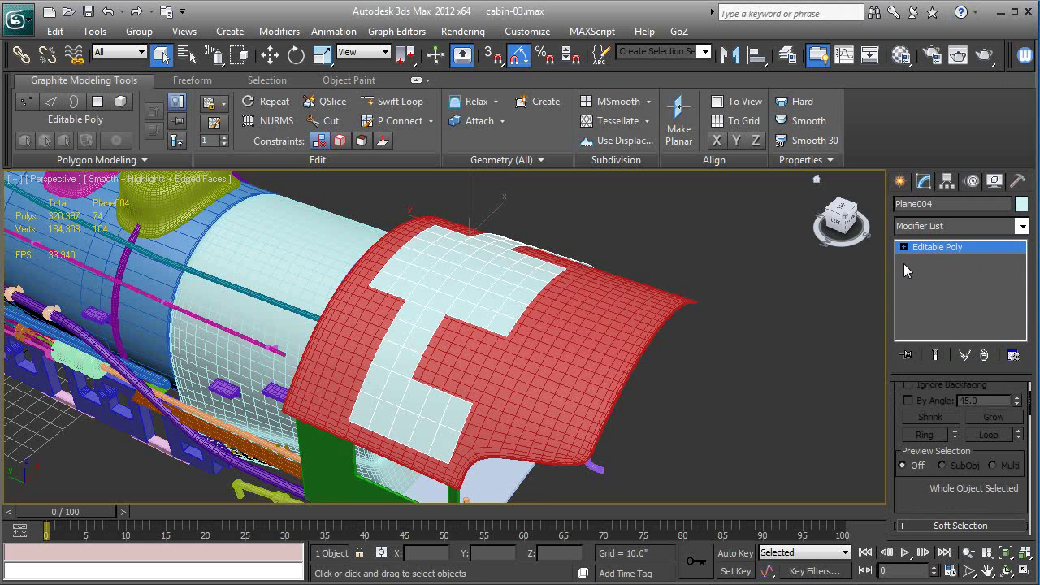
pyautogui.moveTo(756, 319); pyautogui.dragTo(776, 319, button='middle')
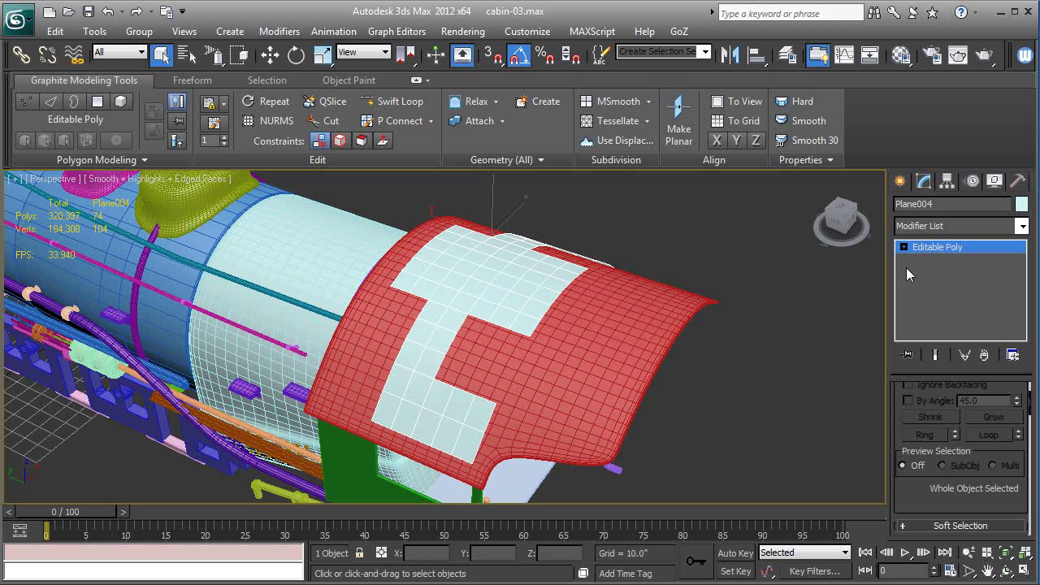
pyautogui.click(903, 247)
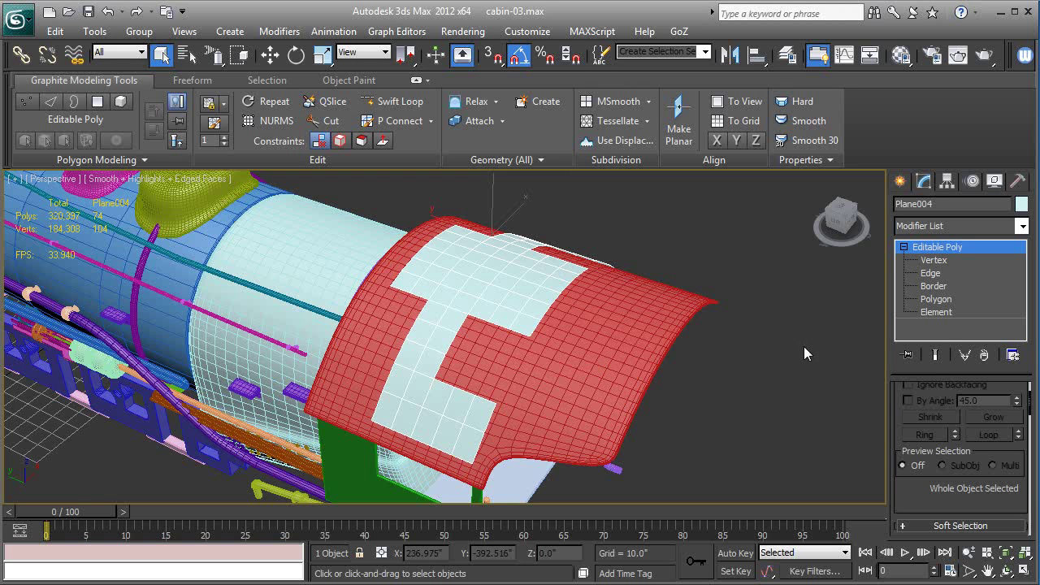
# - Add a Shell modifier to give the roof panel thickness
pyautogui.click(949, 226)
pyautogui.write('sh')
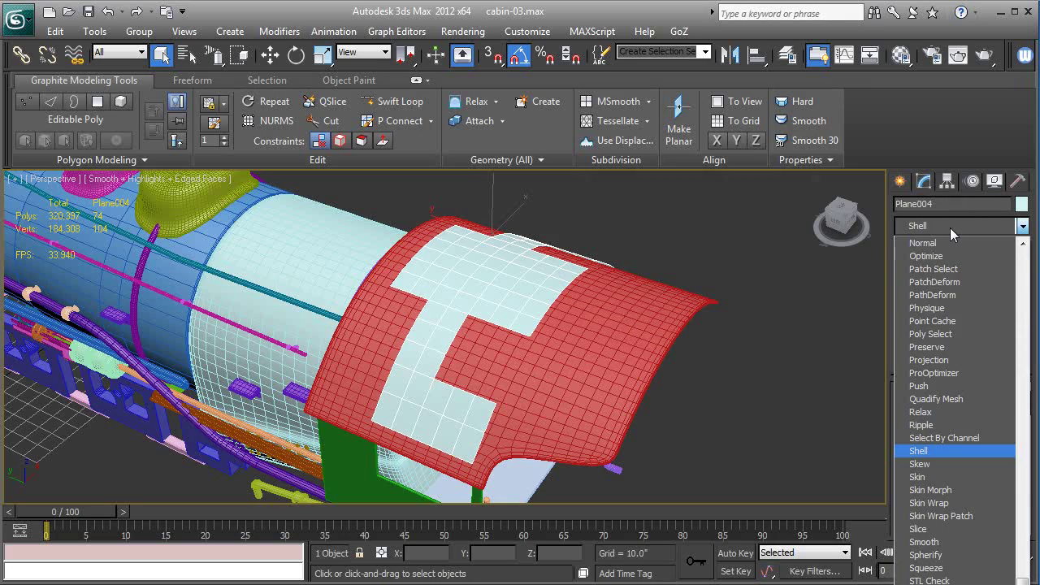
pyautogui.press('Return')
pyautogui.keyDown('alt'); pyautogui.moveTo(592, 414); pyautogui.dragTo(648, 393, button='middle'); pyautogui.keyUp('alt')
pyautogui.scroll(5, 661, 389)
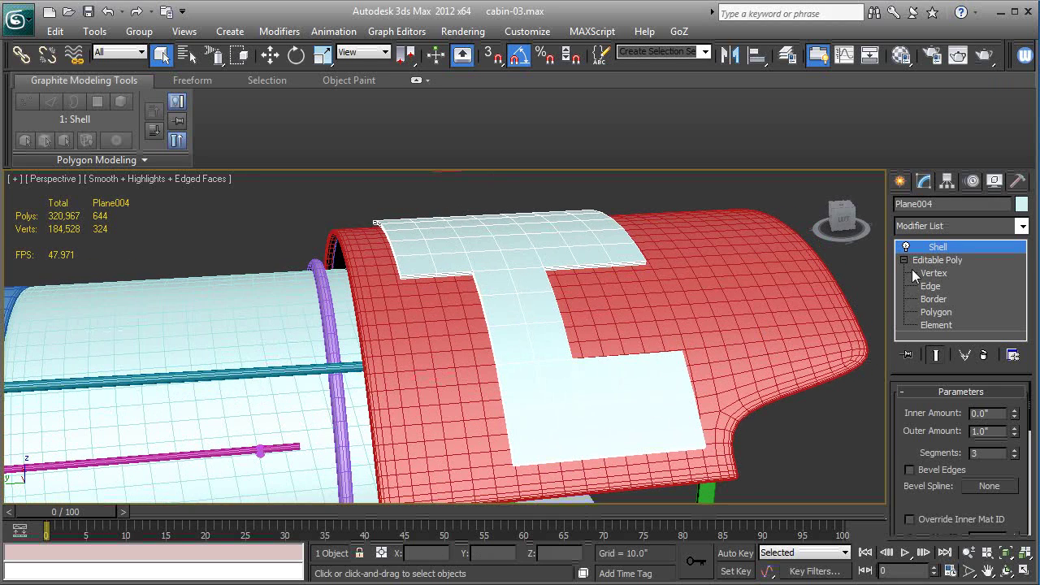
# - Add a TurboSmooth modifier with 2 iterations to the roof panel and check its rounded corners
pyautogui.click(933, 226)
pyautogui.scroll(-10, 934, 224)
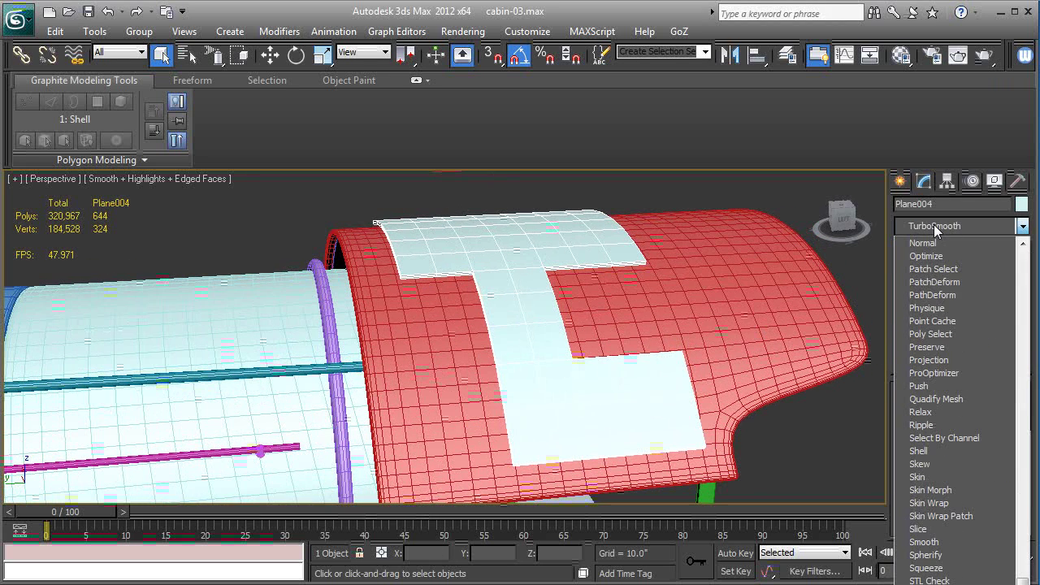
pyautogui.click(934, 224)
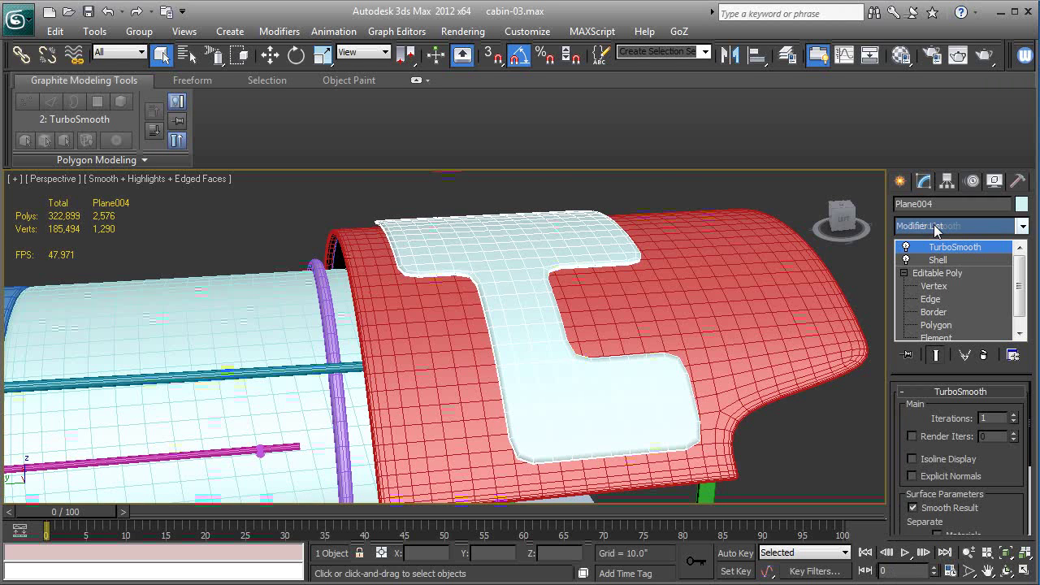
pyautogui.press('F4')
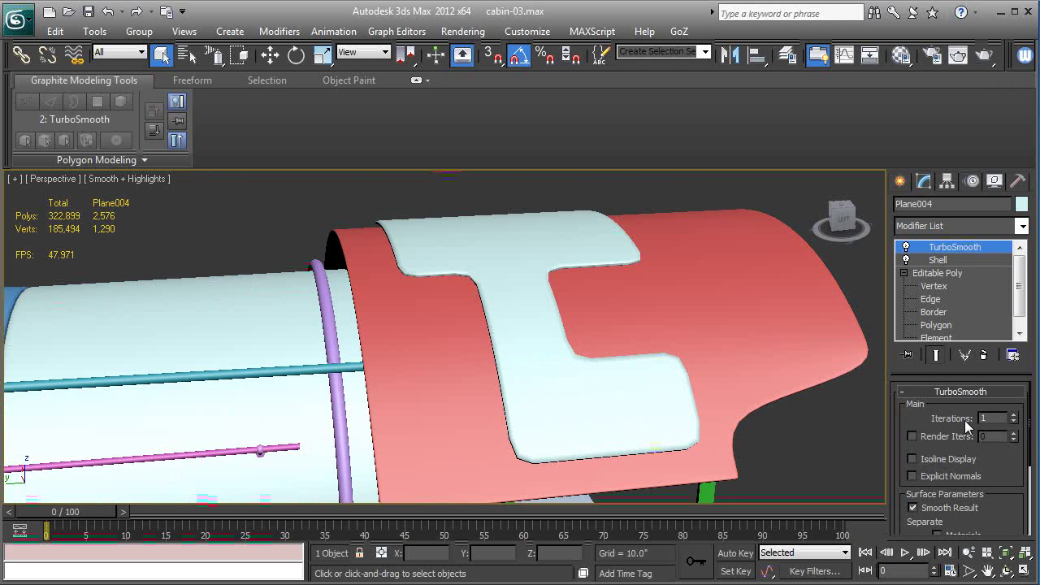
pyautogui.click(1013, 416)
pyautogui.keyDown('alt'); pyautogui.moveTo(643, 324); pyautogui.dragTo(364, 333, button='middle'); pyautogui.keyUp('alt')
pyautogui.press('F4')
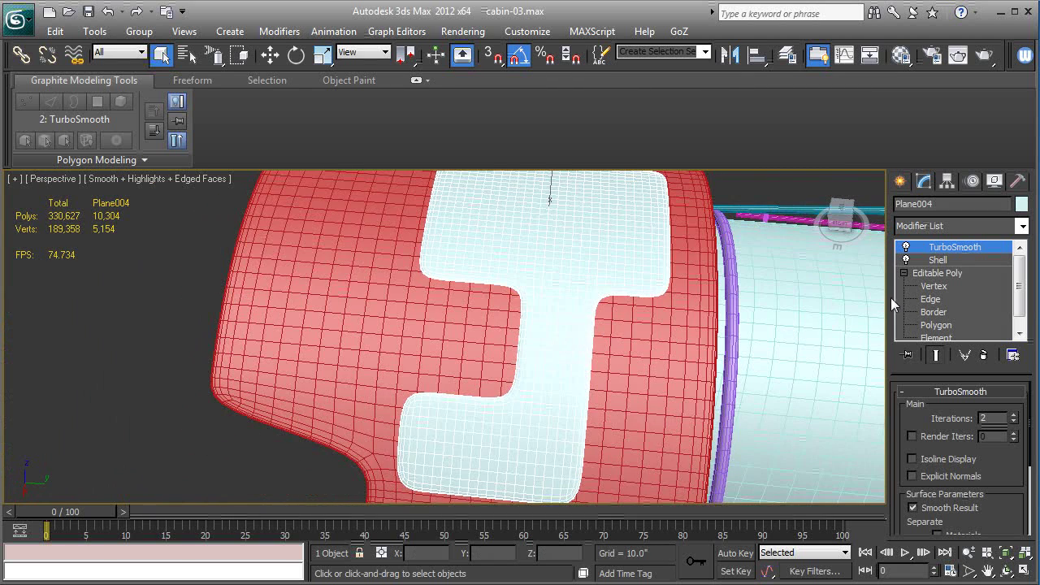
# - Select the roof panel's outermost curved front and rear edges and chamfer them by 1.0 inch with 1 segment
pyautogui.click(929, 299)
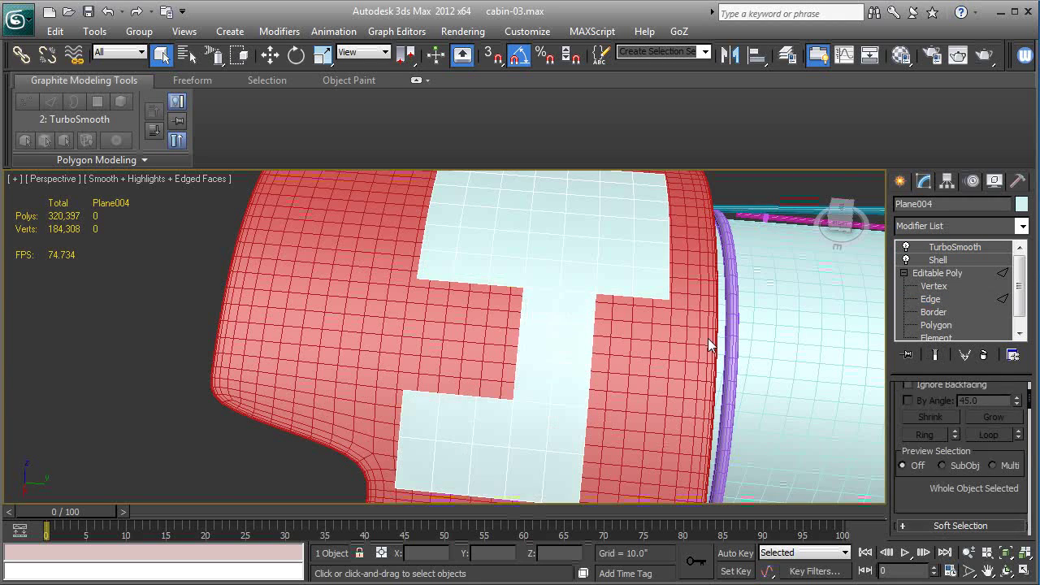
pyautogui.keyDown('alt'); pyautogui.moveTo(610, 327); pyautogui.dragTo(534, 343, button='middle'); pyautogui.keyUp('alt')
pyautogui.click(562, 340)
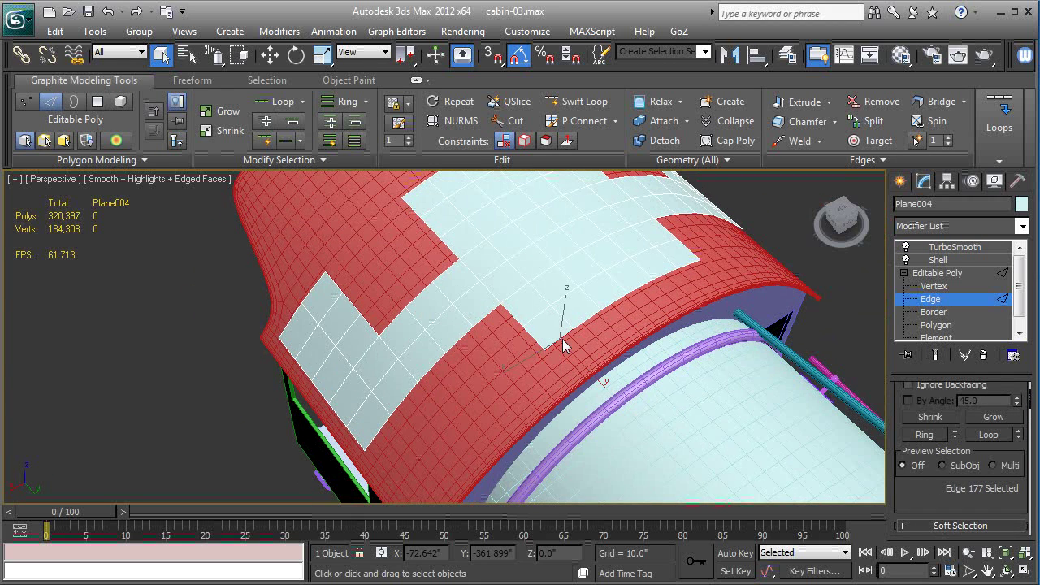
pyautogui.doubleClick(554, 349)
pyautogui.keyDown('alt'); pyautogui.moveTo(555, 349); pyautogui.dragTo(563, 348, button='middle'); pyautogui.keyUp('alt')
pyautogui.doubleClick(441, 219)
pyautogui.keyDown('alt'); pyautogui.moveTo(336, 318); pyautogui.dragTo(651, 260, button='middle'); pyautogui.keyUp('alt')
pyautogui.keyDown('ctrl'); pyautogui.click(678, 247); pyautogui.keyUp('ctrl')
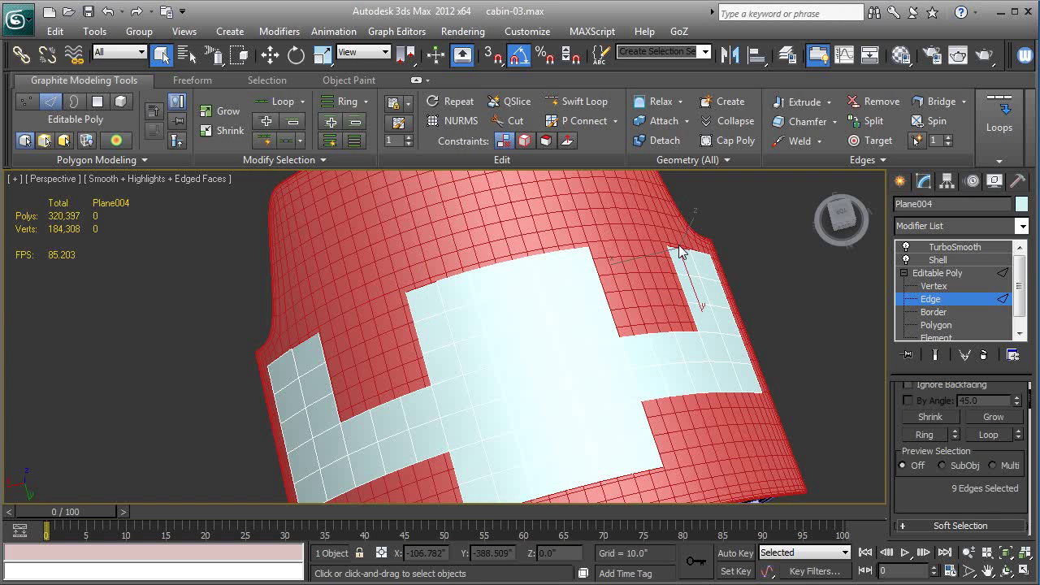
pyautogui.scroll(-3, 965, 499)
pyautogui.click(952, 491)
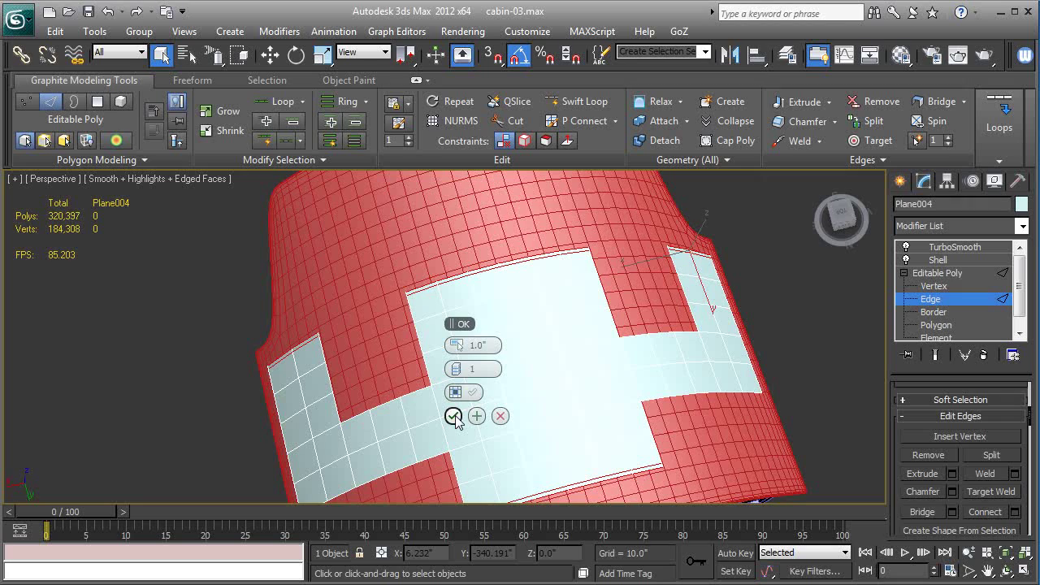
pyautogui.click(454, 417)
# - Connect the edge ring along the panel's narrow strip and slide the new loop, constrained to edges, towards the front inner corners
pyautogui.keyDown('alt'); pyautogui.moveTo(454, 417); pyautogui.dragTo(729, 333, button='middle'); pyautogui.keyUp('alt')
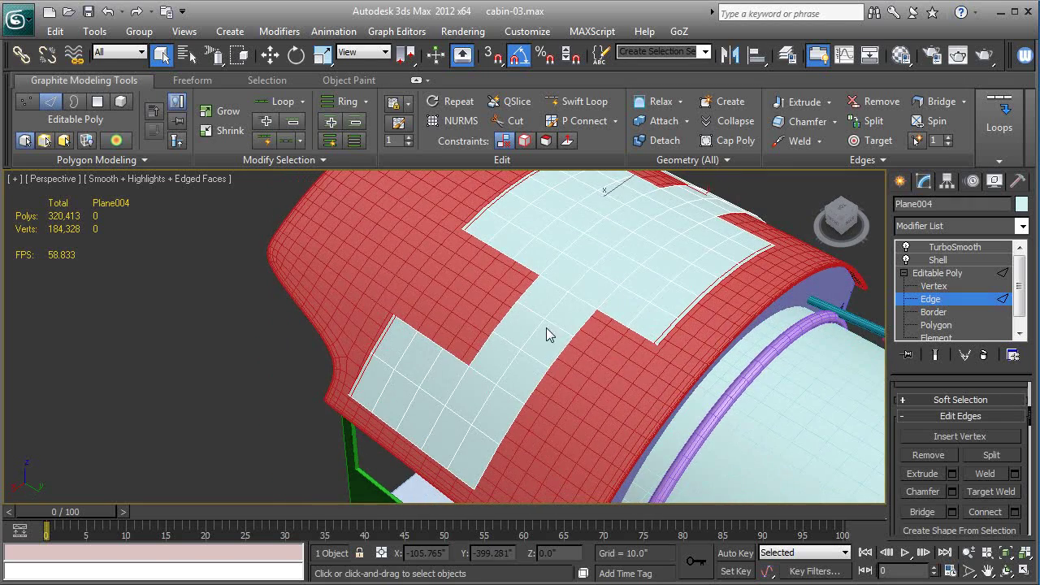
pyautogui.click(558, 330)
pyautogui.hotkey('alt', 'r')
pyautogui.hotkey('ctrl', 'shift', 'e')
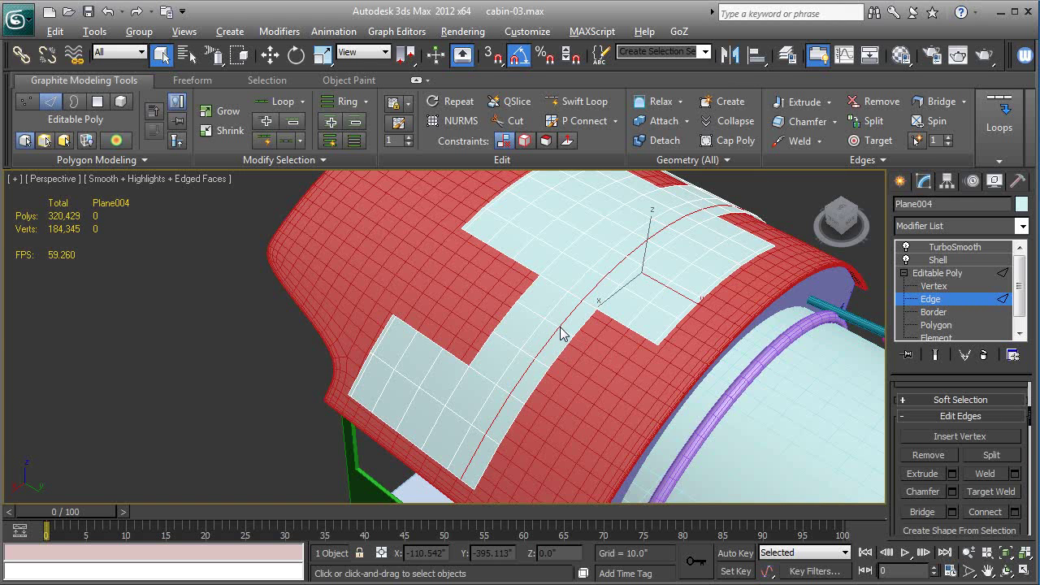
pyautogui.press('w')
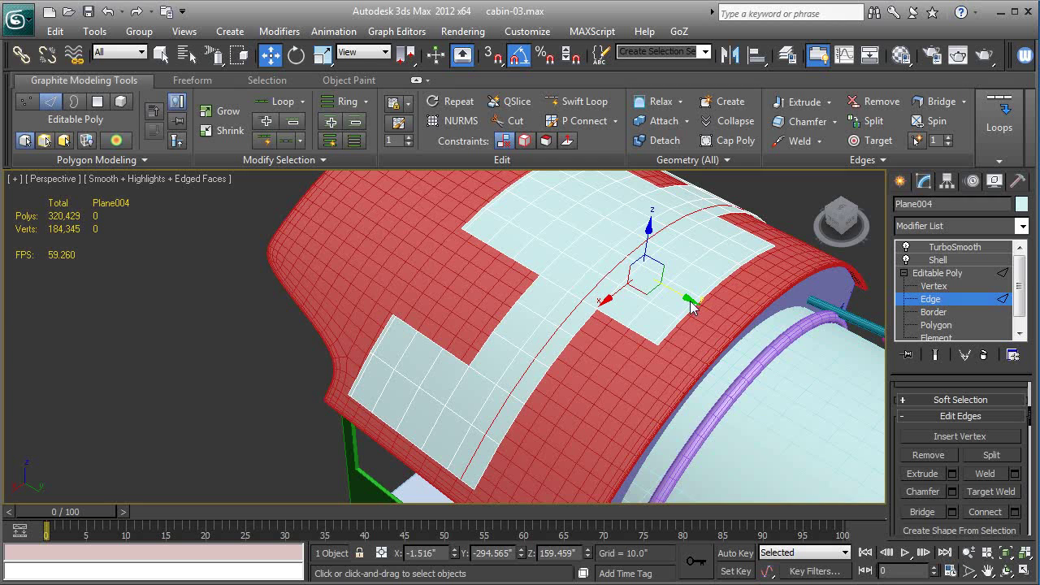
pyautogui.hotkey('shift', 'x')
pyautogui.moveTo(687, 301); pyautogui.dragTo(697, 301)
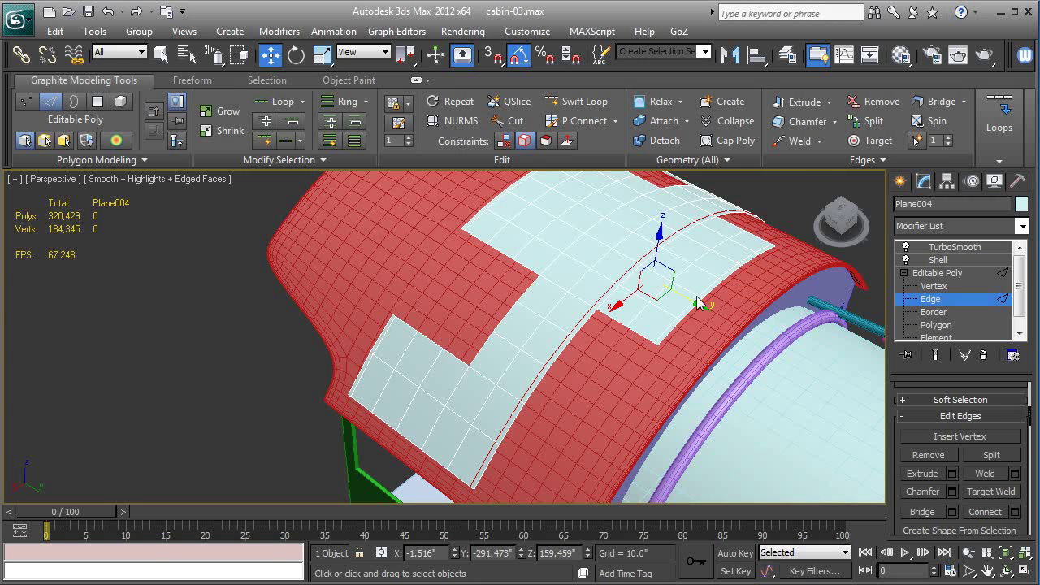
# - Check the smoothed panel at the TurboSmooth level without edged faces, inspecting the corners around the narrow strip
pyautogui.click(952, 274)
pyautogui.click(947, 248)
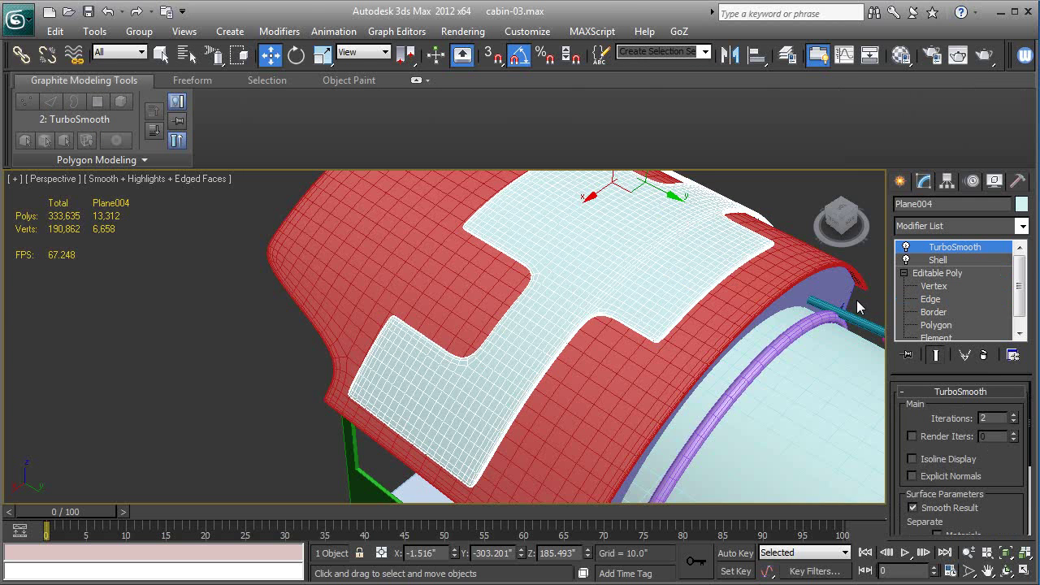
pyautogui.press('F4')
pyautogui.keyDown('alt'); pyautogui.moveTo(805, 320); pyautogui.dragTo(569, 341, button='middle'); pyautogui.keyUp('alt')
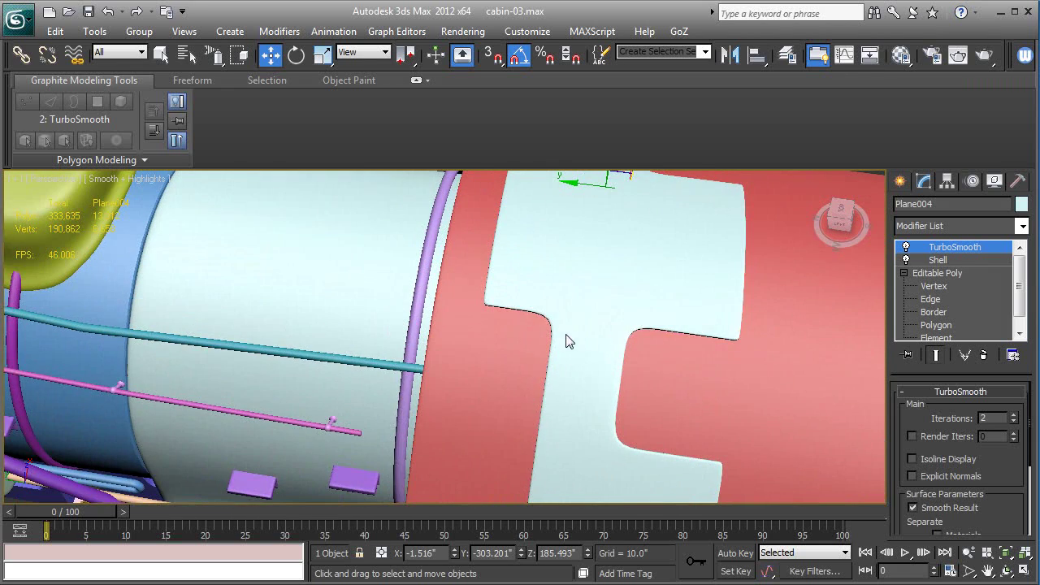
pyautogui.press('F4')
# - Select the edge ring across the narrow strip beside the central block and add a loop with Flow Connect
pyautogui.click(926, 301)
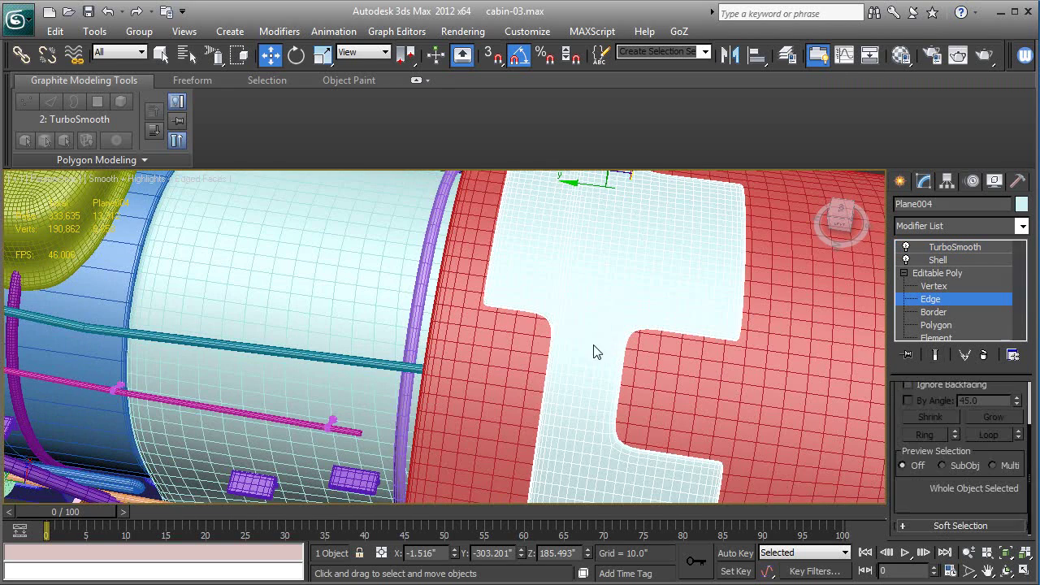
pyautogui.keyDown('alt'); pyautogui.moveTo(603, 362); pyautogui.dragTo(598, 404, button='middle'); pyautogui.keyUp('alt')
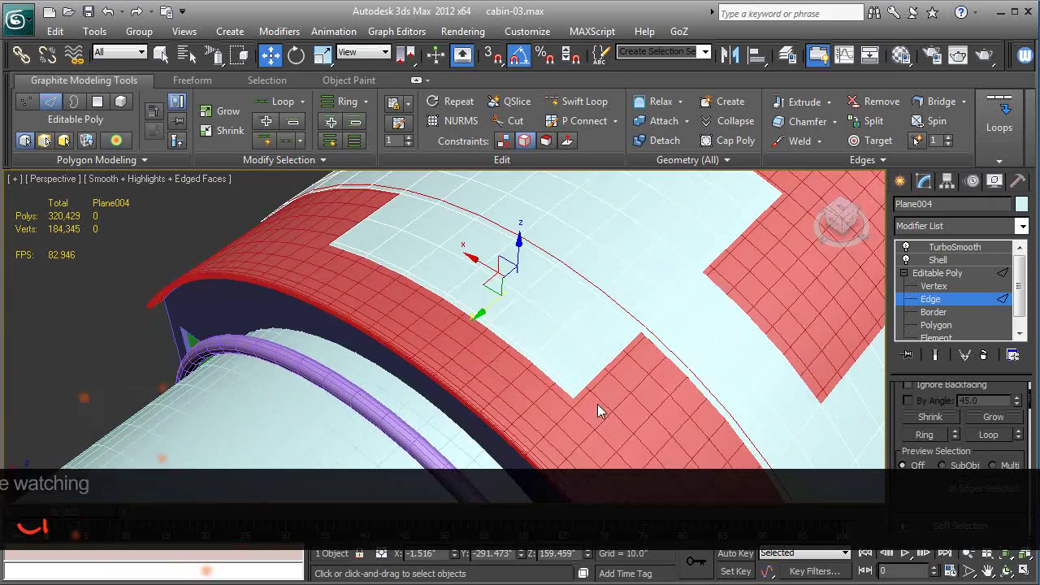
pyautogui.click(650, 358)
pyautogui.keyDown('alt'); pyautogui.moveTo(649, 356); pyautogui.dragTo(667, 339, button='middle'); pyautogui.keyUp('alt')
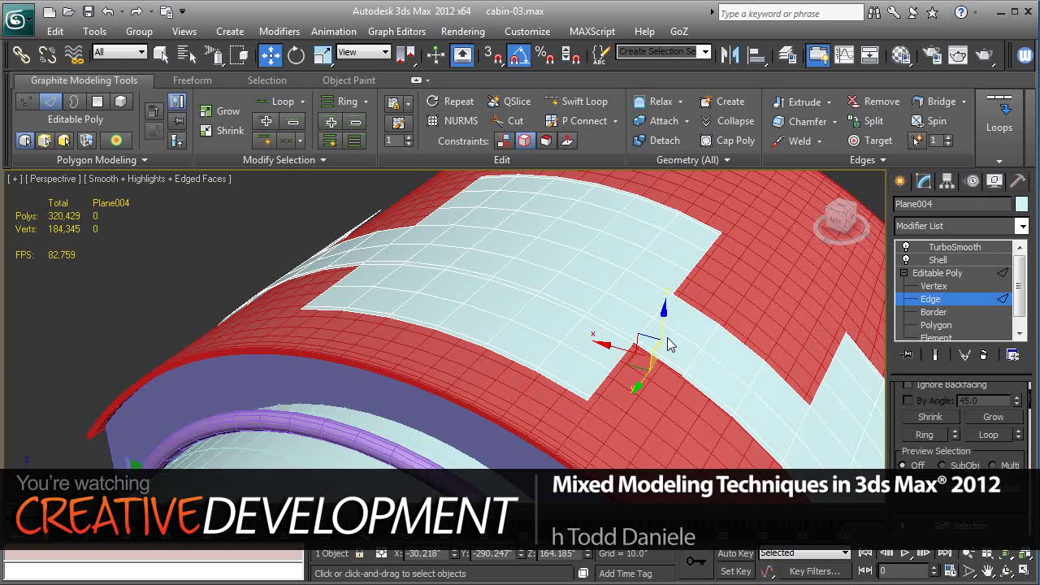
pyautogui.click(676, 341)
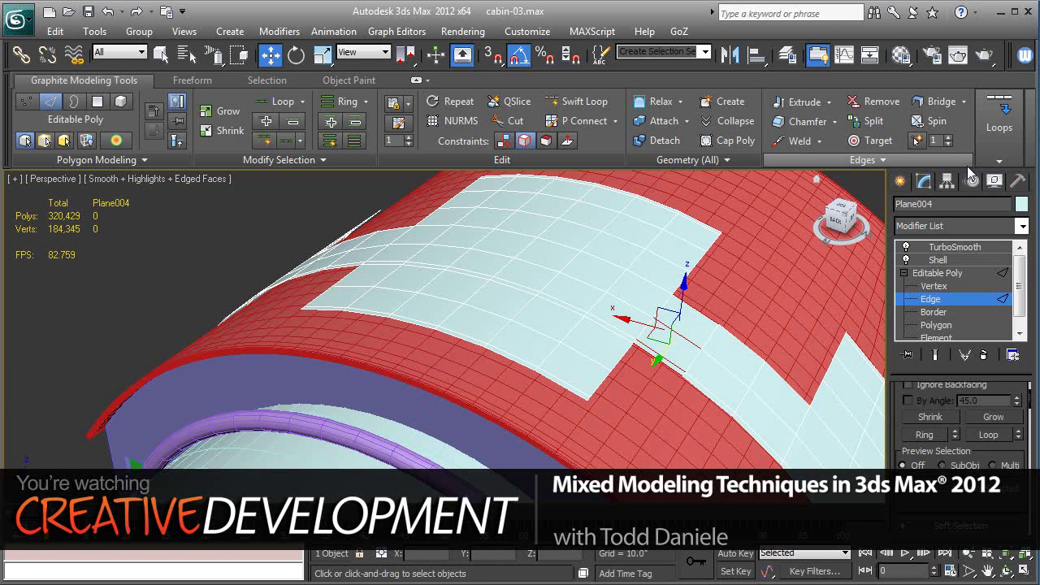
pyautogui.click(1006, 152)
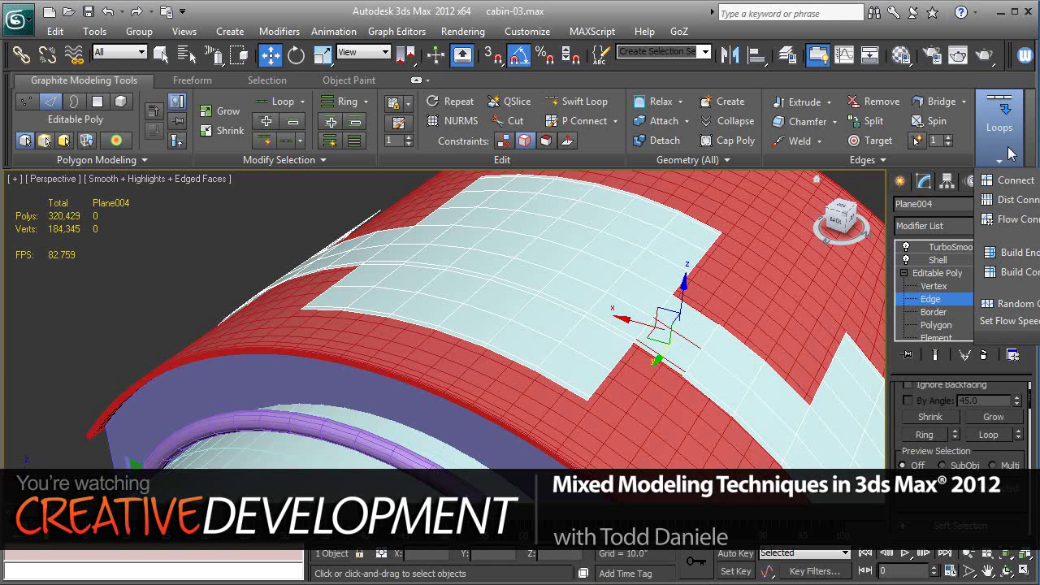
pyautogui.click(1038, 220)
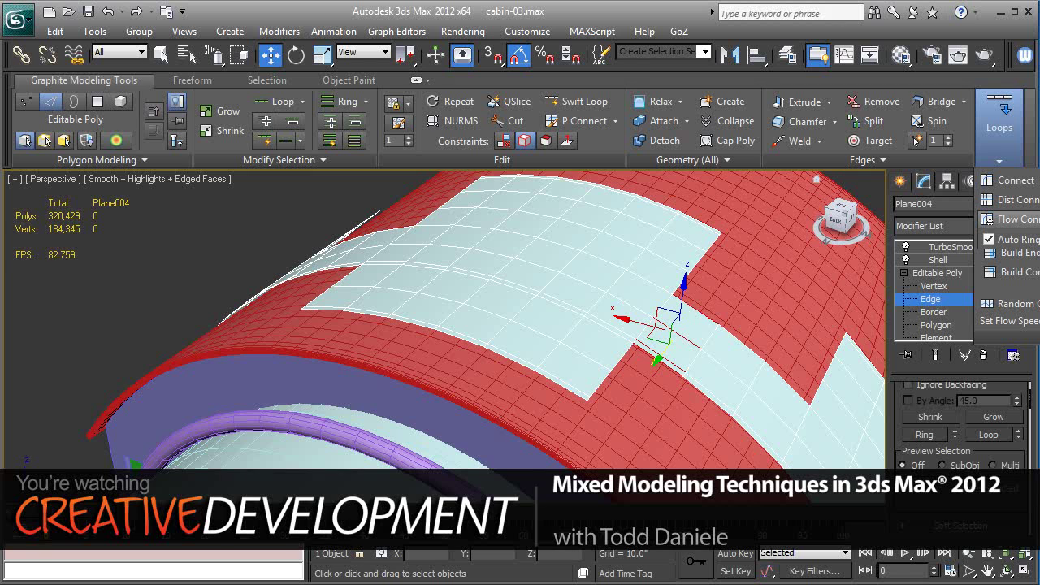
pyautogui.click(1025, 225)
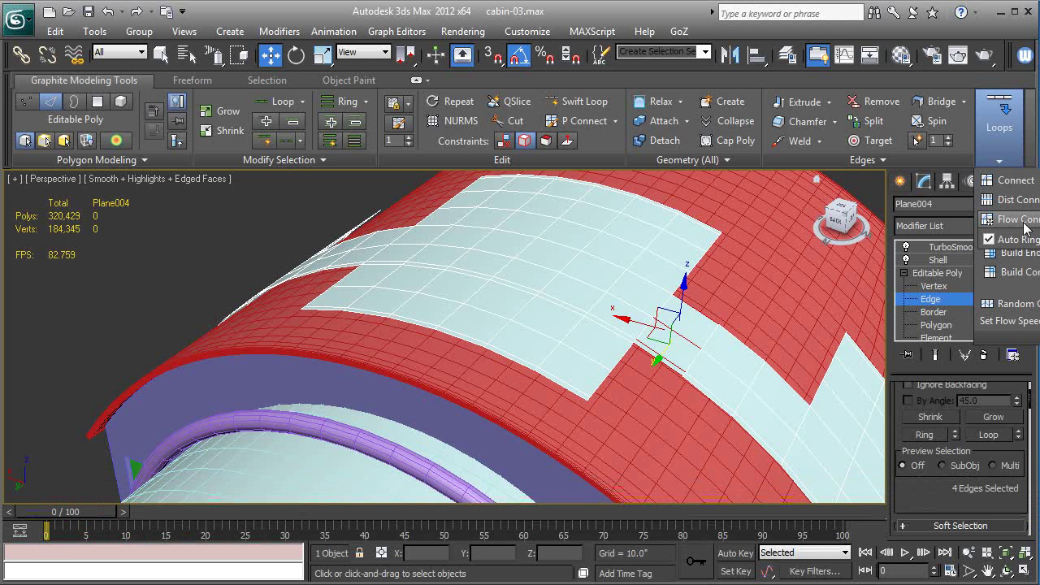
# - Add a matching connecting loop across the strip on the opposite side of the central block
pyautogui.keyDown('alt'); pyautogui.moveTo(501, 332); pyautogui.dragTo(557, 341, button='middle'); pyautogui.keyUp('alt')
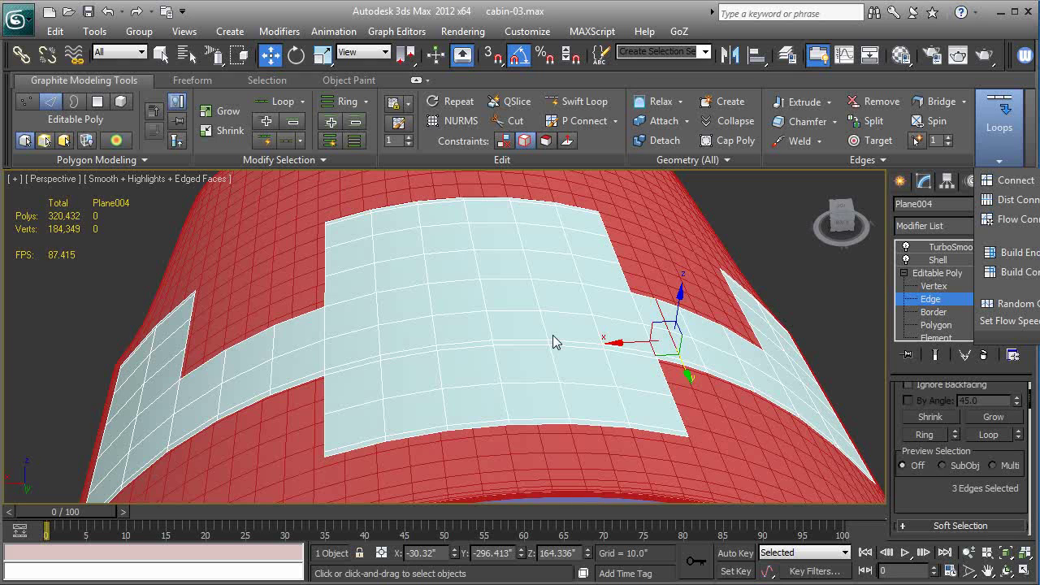
pyautogui.click(291, 350)
pyautogui.hotkey('alt', 'r')
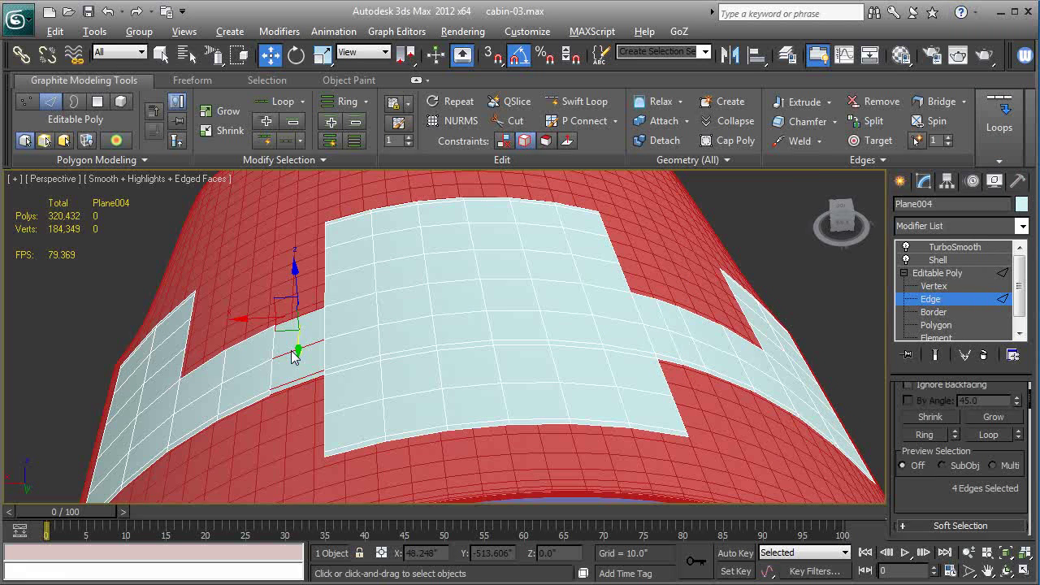
pyautogui.moveTo(1000, 122)
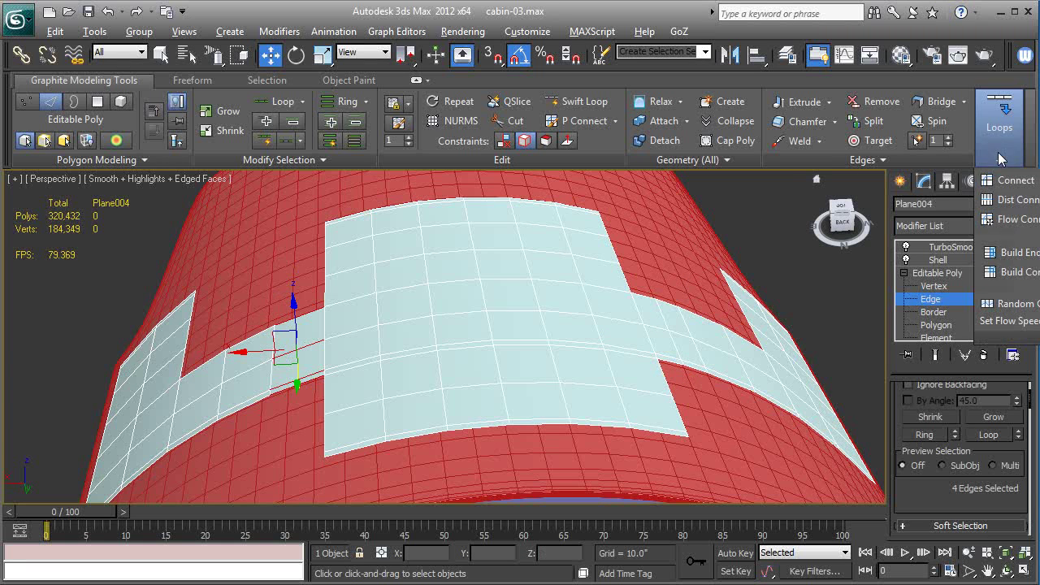
pyautogui.click(1011, 205)
# - Flow Connect the edge ring across the strip beside the inner corner of one end tab
pyautogui.moveTo(636, 370)
pyautogui.keyDown('alt'); pyautogui.mouseDown(button='middle')
pyautogui.moveTo(643, 337)
pyautogui.moveTo(600, 321)
pyautogui.moveTo(596, 353)
pyautogui.moveTo(585, 328)
pyautogui.moveTo(624, 372)
pyautogui.mouseUp(button='middle'); pyautogui.keyUp('alt')
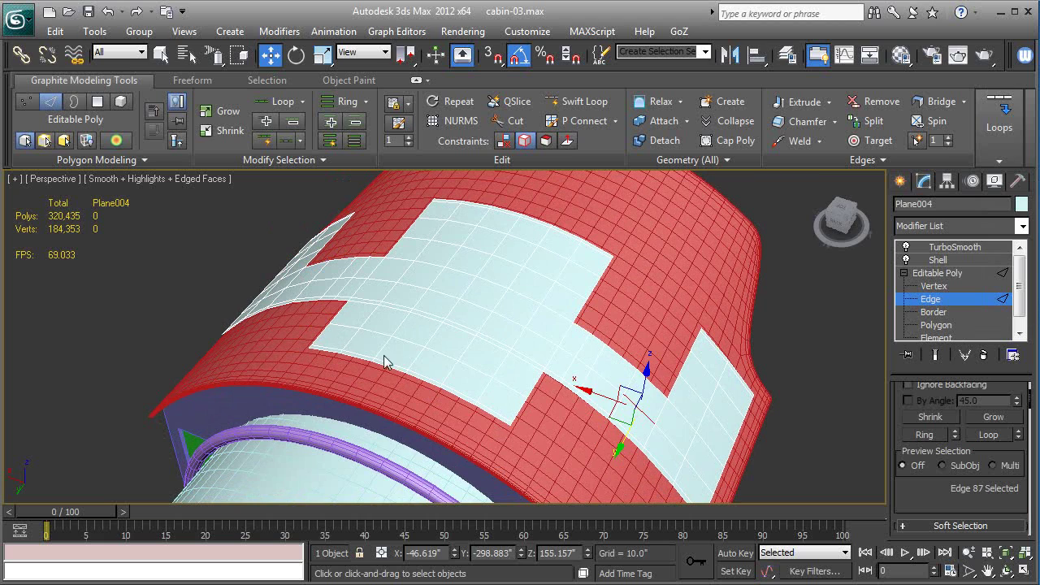
pyautogui.hotkey('alt', 'r')
pyautogui.moveTo(994, 155)
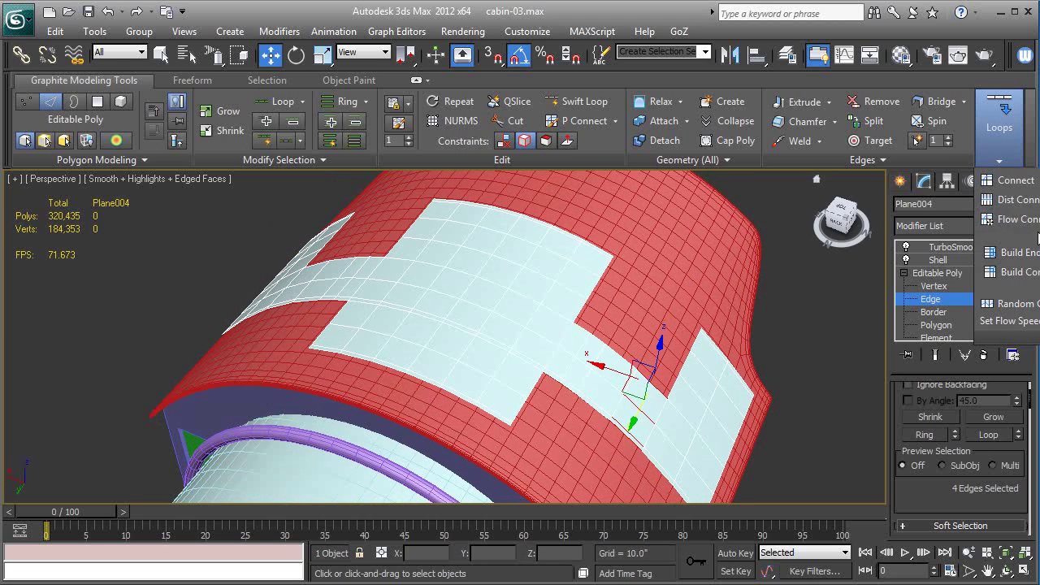
pyautogui.click(1027, 221)
pyautogui.keyDown('alt'); pyautogui.moveTo(278, 265); pyautogui.dragTo(368, 286, button='middle'); pyautogui.keyUp('alt')
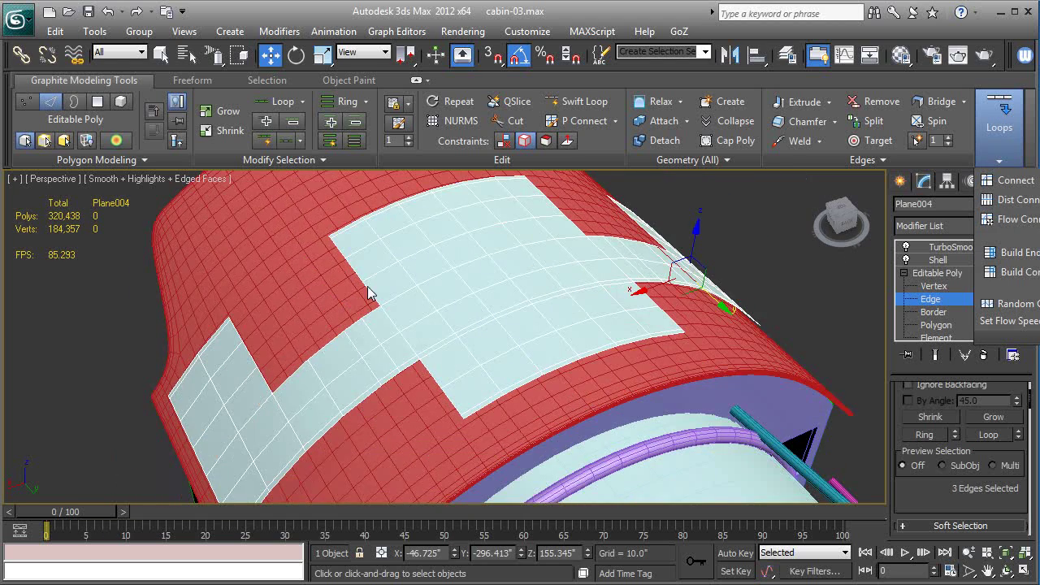
# - Flow Connect the corresponding edge ring across the strip beside the other end tab
pyautogui.click(311, 405)
pyautogui.hotkey('alt', 'r')
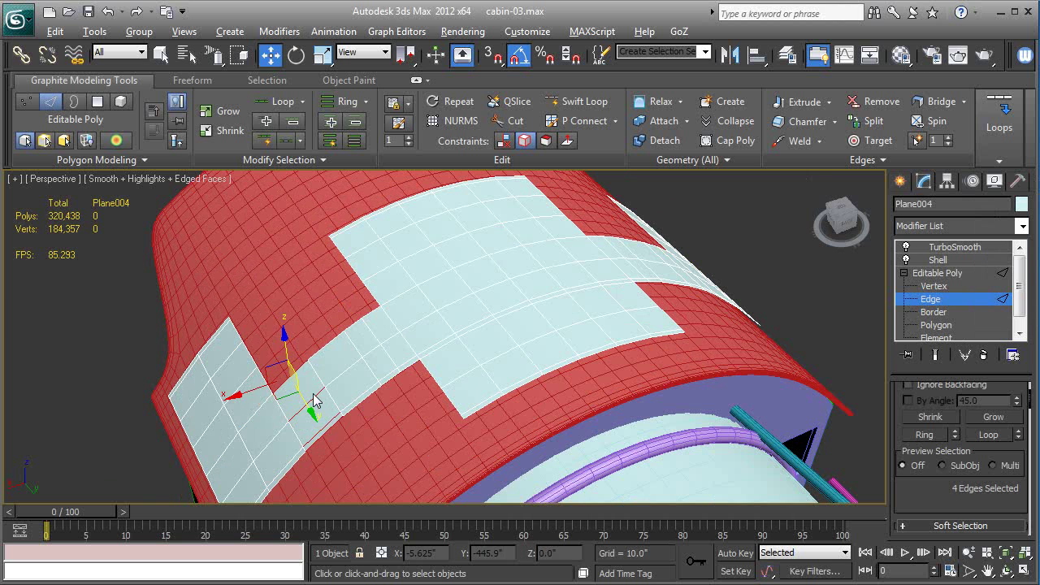
pyautogui.moveTo(998, 150)
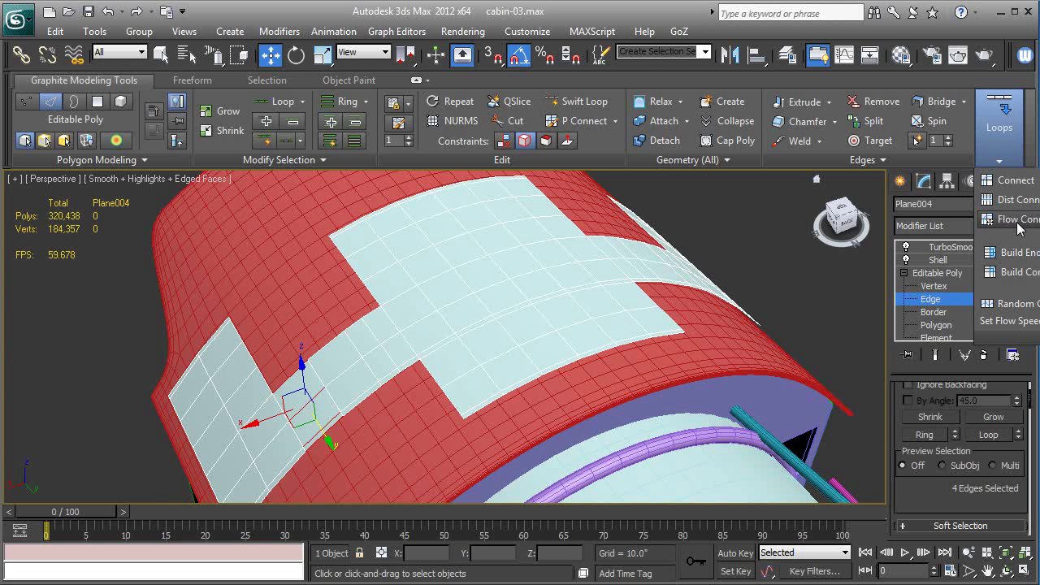
pyautogui.click(1019, 220)
# - Inspect the panel's inner corners at the TurboSmooth level, with and without edged faces
pyautogui.click(937, 273)
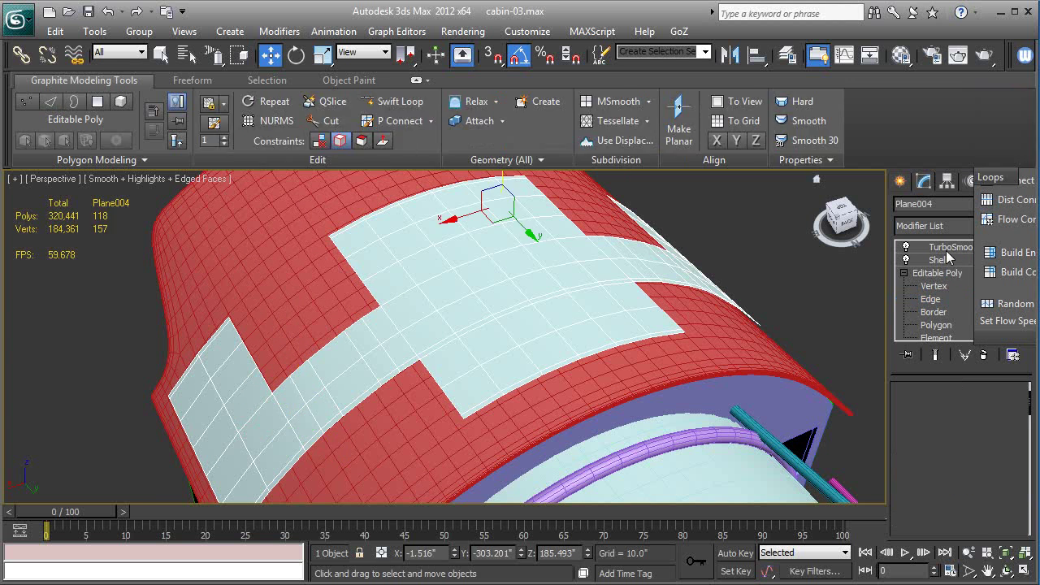
pyautogui.click(946, 249)
pyautogui.press('F4')
pyautogui.keyDown('alt'); pyautogui.moveTo(734, 314); pyautogui.dragTo(418, 335, button='middle'); pyautogui.keyUp('alt')
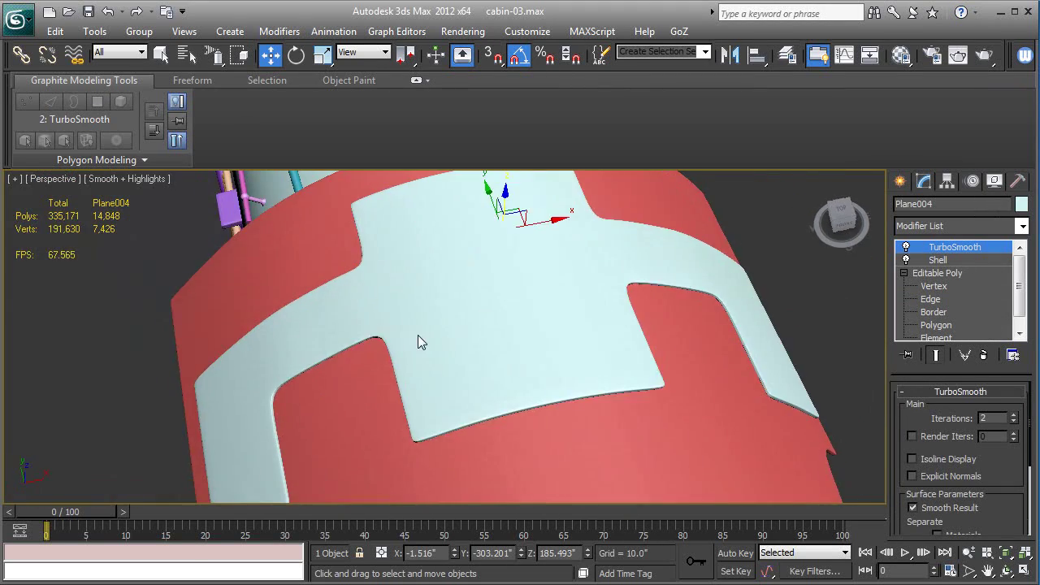
pyautogui.scroll(5, 451, 344)
pyautogui.press('F4')
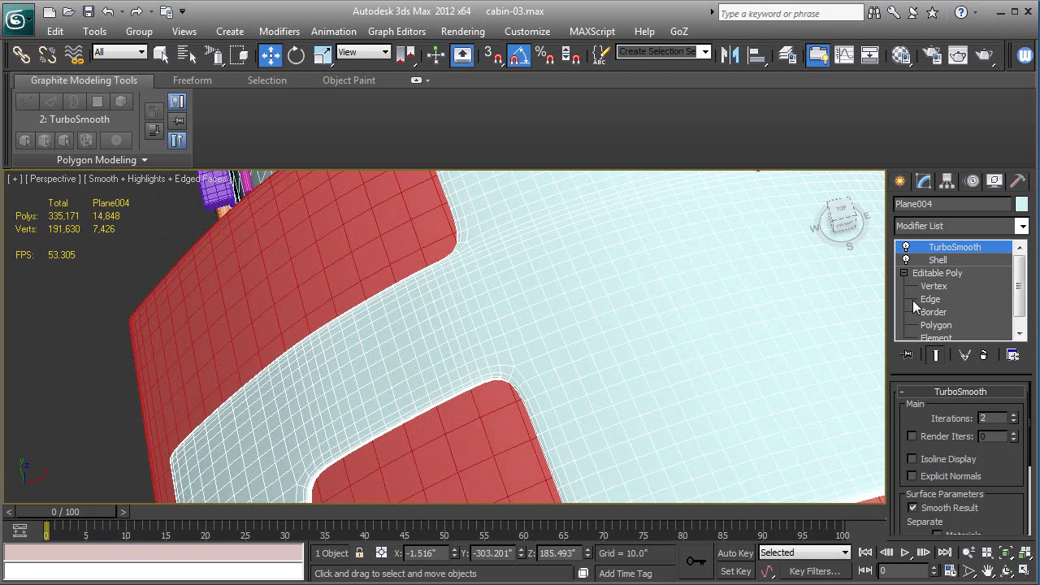
# - Select the cross loop beside the central block and slide it along the strip closer to the block's inner corner
pyautogui.click(898, 298)
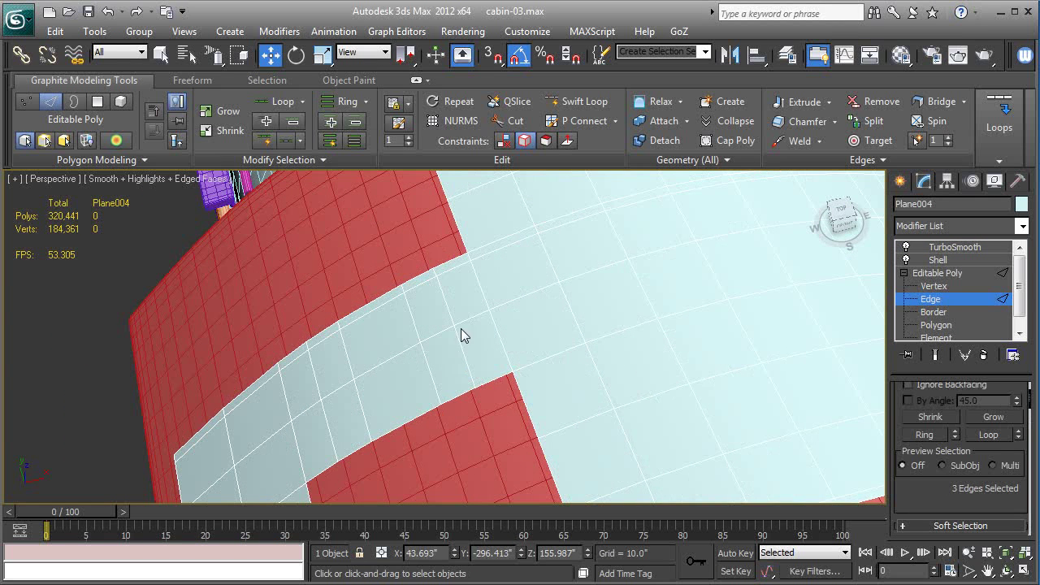
pyautogui.click(451, 316)
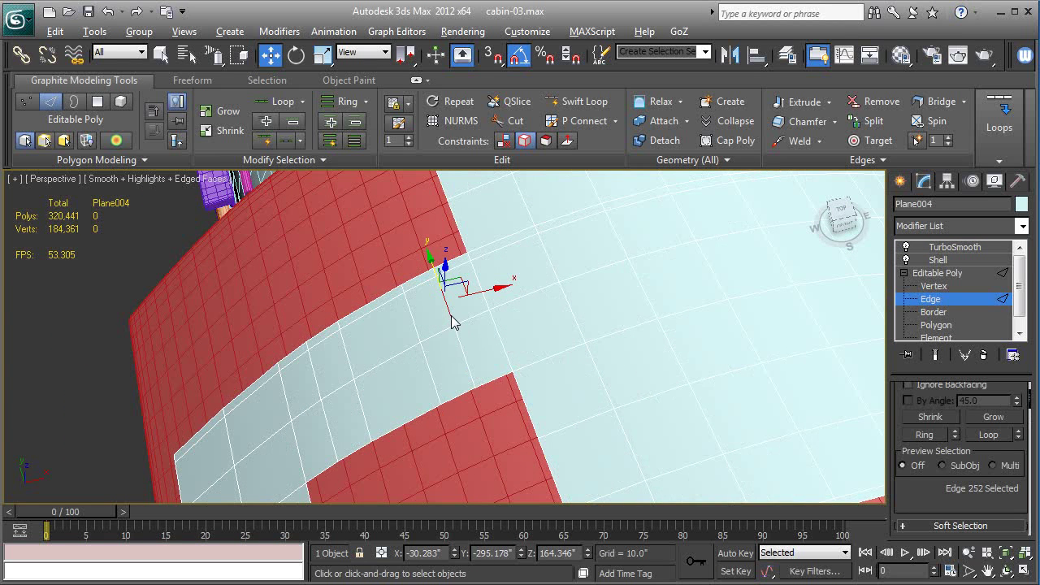
pyautogui.doubleClick(451, 316)
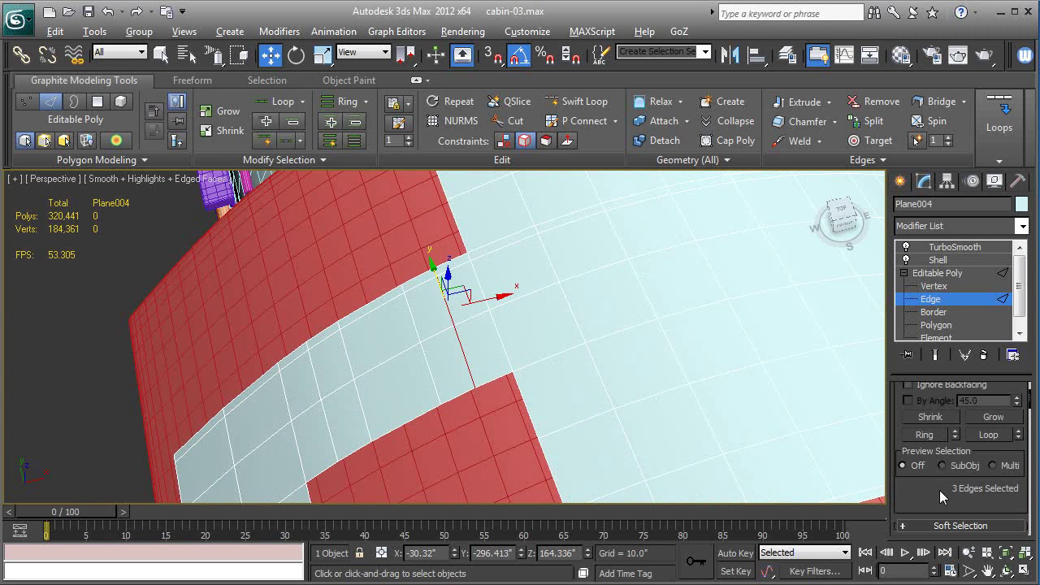
pyautogui.scroll(-5, 936, 488)
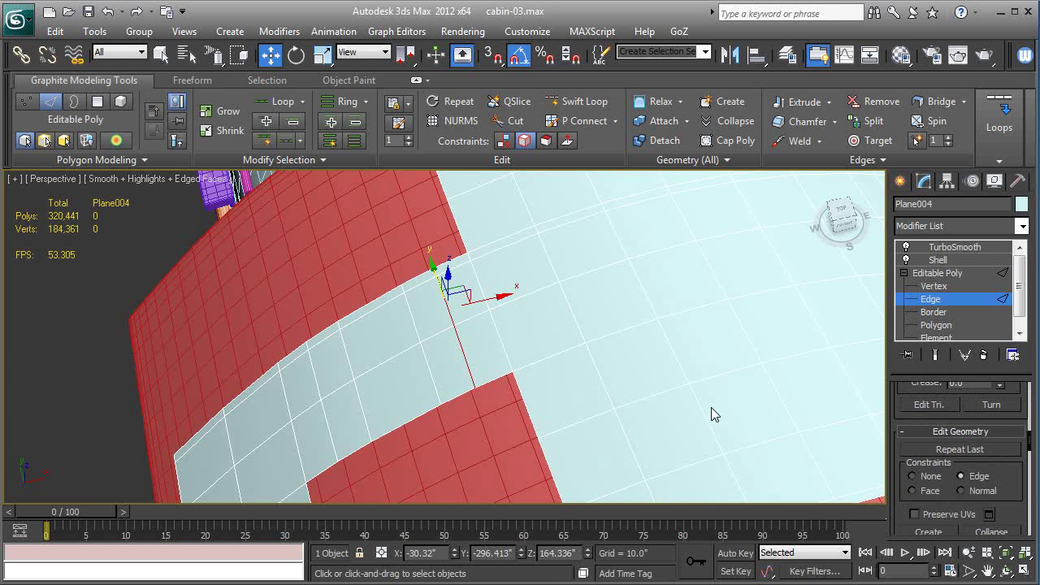
pyautogui.moveTo(488, 295); pyautogui.dragTo(511, 295)
pyautogui.moveTo(704, 339); pyautogui.dragTo(680, 333, button='middle')
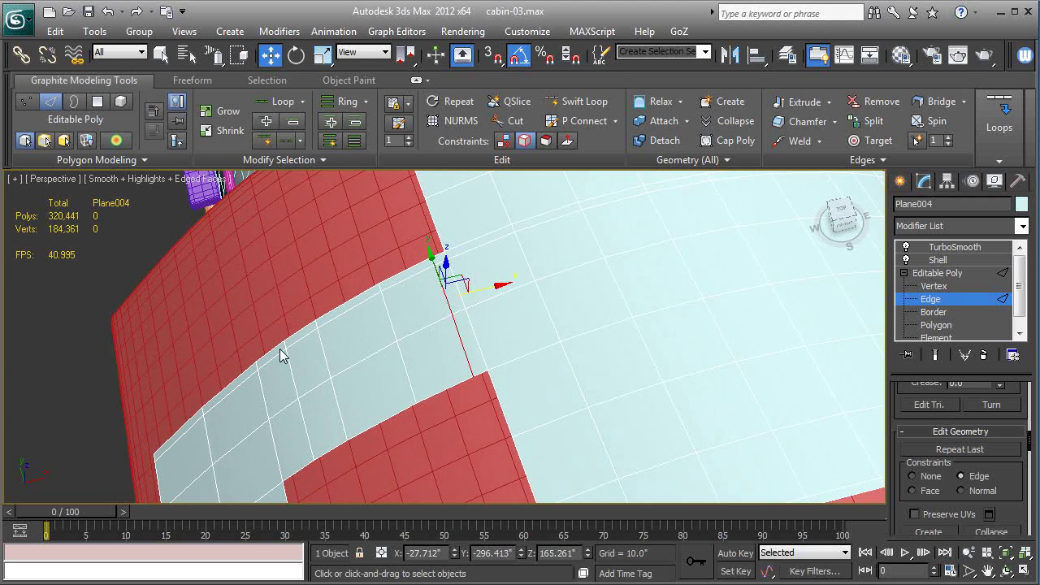
# - Select the cross loop beside the end tab and slide it along the strip closer to the tab's inner corner
pyautogui.moveTo(262, 360); pyautogui.dragTo(306, 327, button='middle')
pyautogui.click(331, 348)
pyautogui.doubleClick(337, 348)
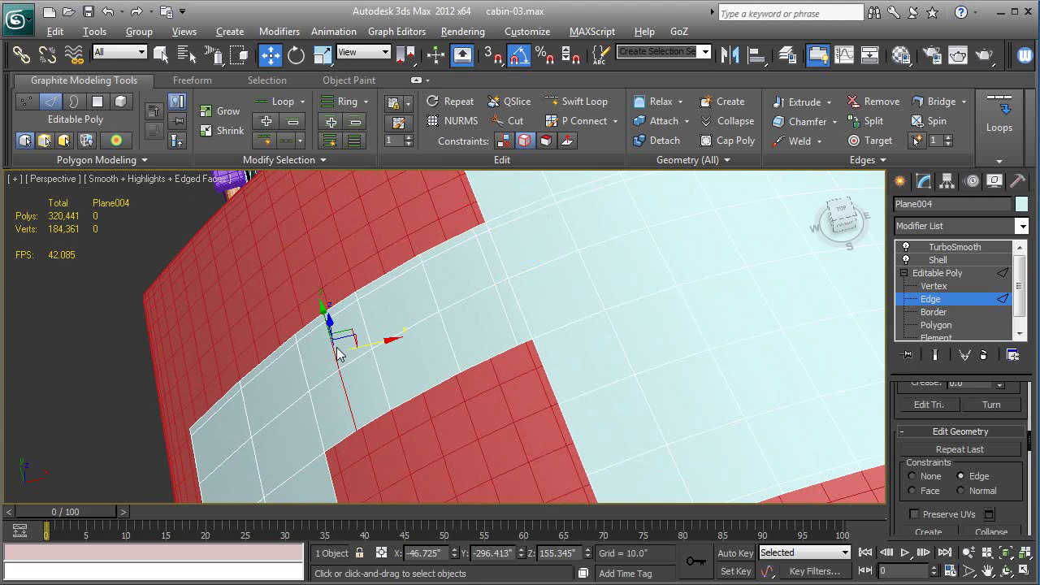
pyautogui.moveTo(373, 351); pyautogui.dragTo(353, 356)
# - Turn off edged faces and return to the TurboSmooth level to check the adjusted corners
pyautogui.press('F4')
pyautogui.click(937, 273)
pyautogui.click(955, 247)
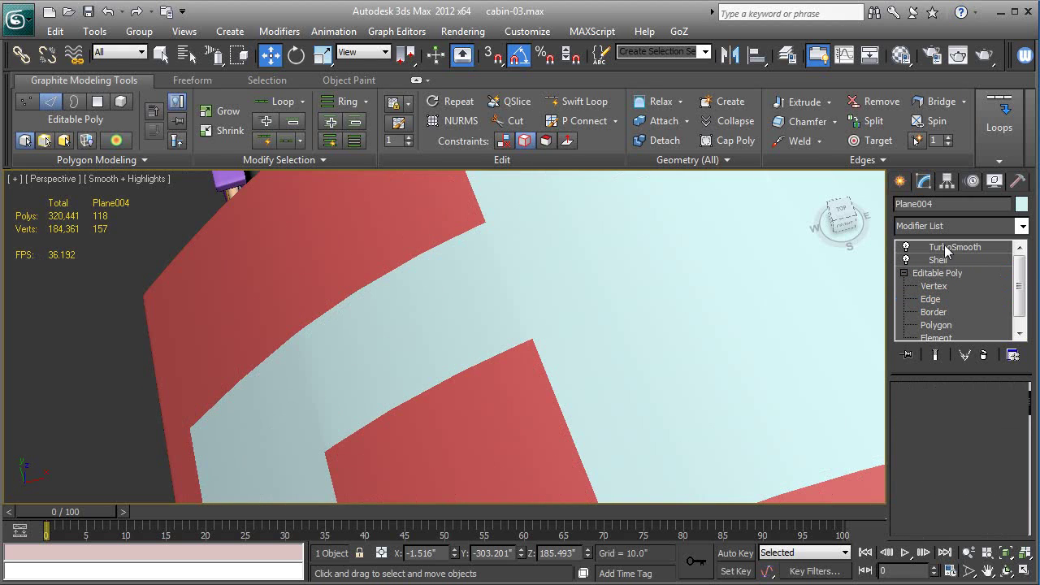
# - Move the two cross-loop vertices nearest the central block's inner corner along the strip, away from the block
pyautogui.keyDown('alt'); pyautogui.moveTo(594, 404); pyautogui.dragTo(752, 323, button='middle'); pyautogui.keyUp('alt')
pyautogui.press('F4')
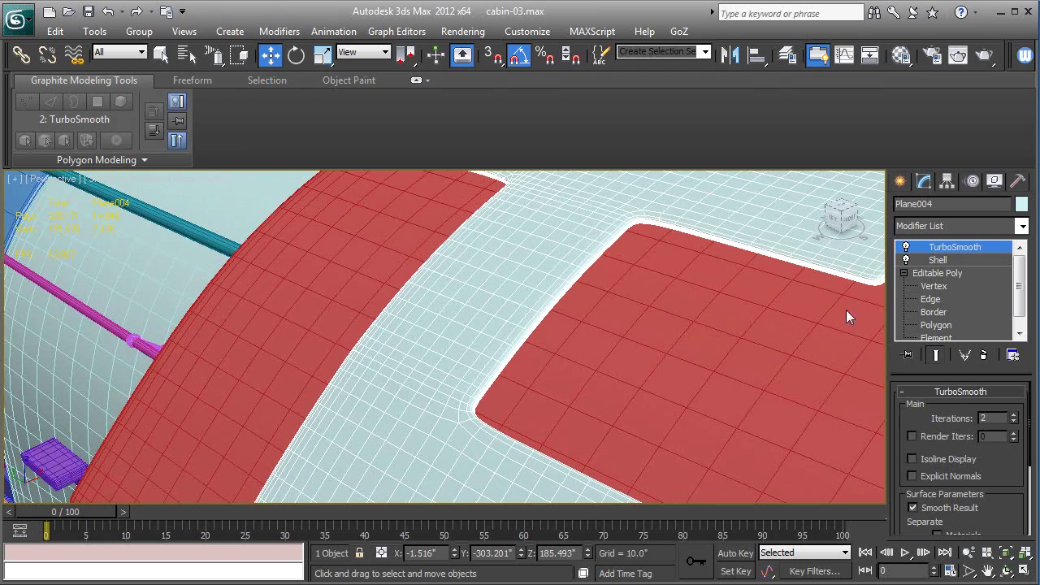
pyautogui.click(927, 299)
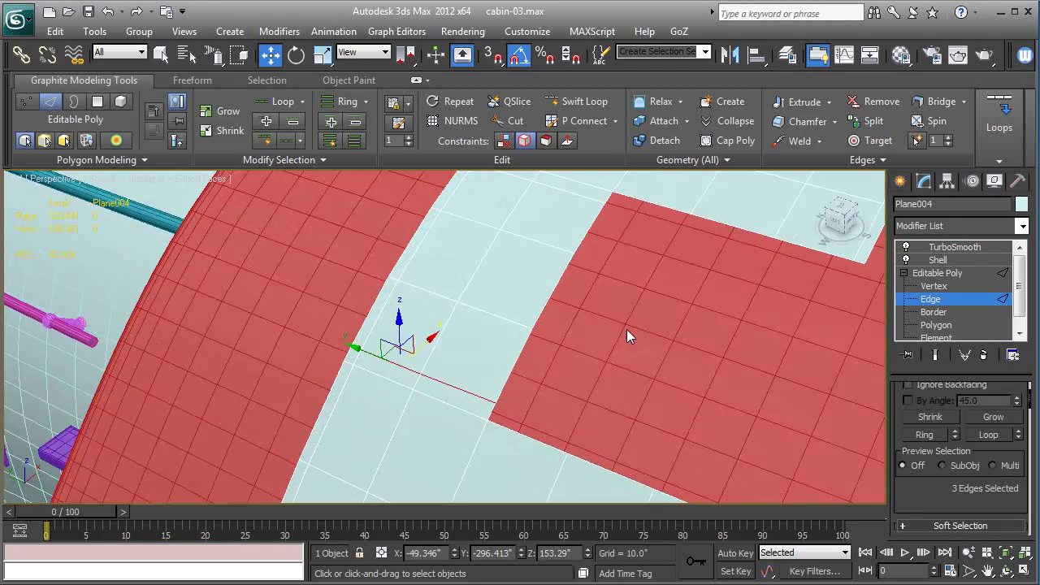
pyautogui.keyDown('alt'); pyautogui.moveTo(626, 336); pyautogui.dragTo(860, 292, button='middle'); pyautogui.keyUp('alt')
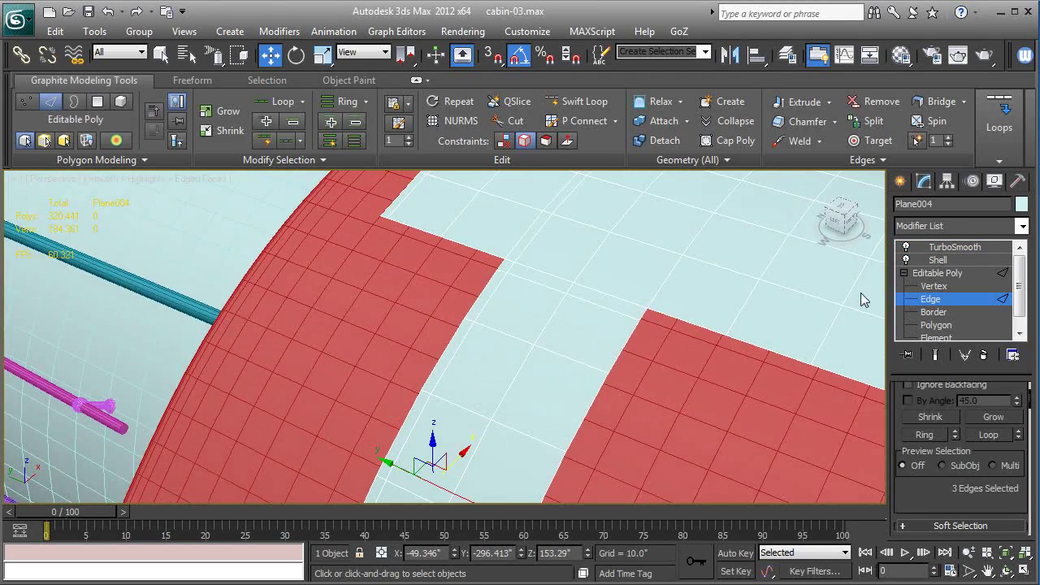
pyautogui.click(940, 287)
pyautogui.click(567, 292)
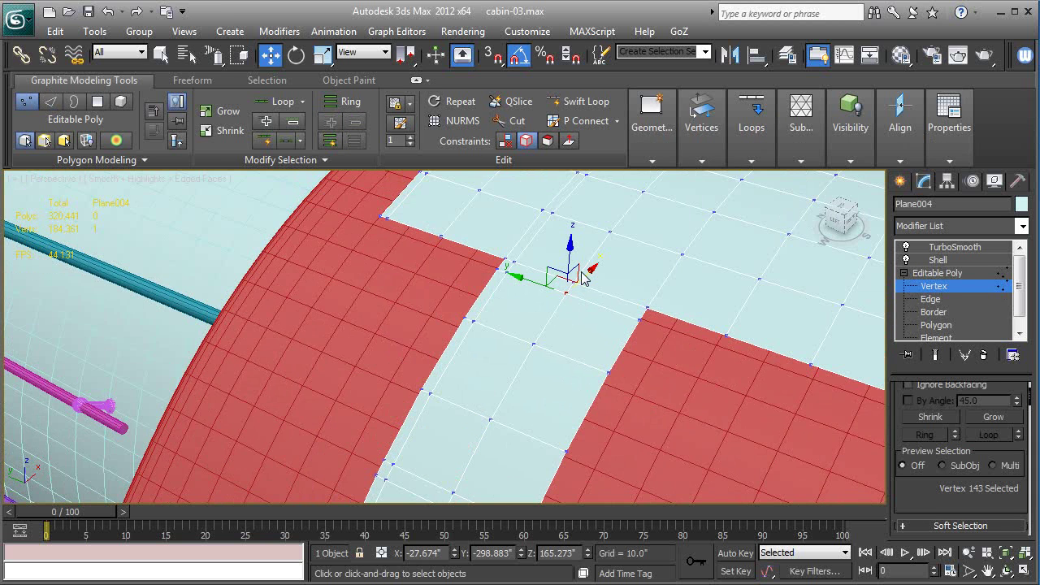
pyautogui.moveTo(589, 278); pyautogui.dragTo(576, 291)
pyautogui.click(508, 275)
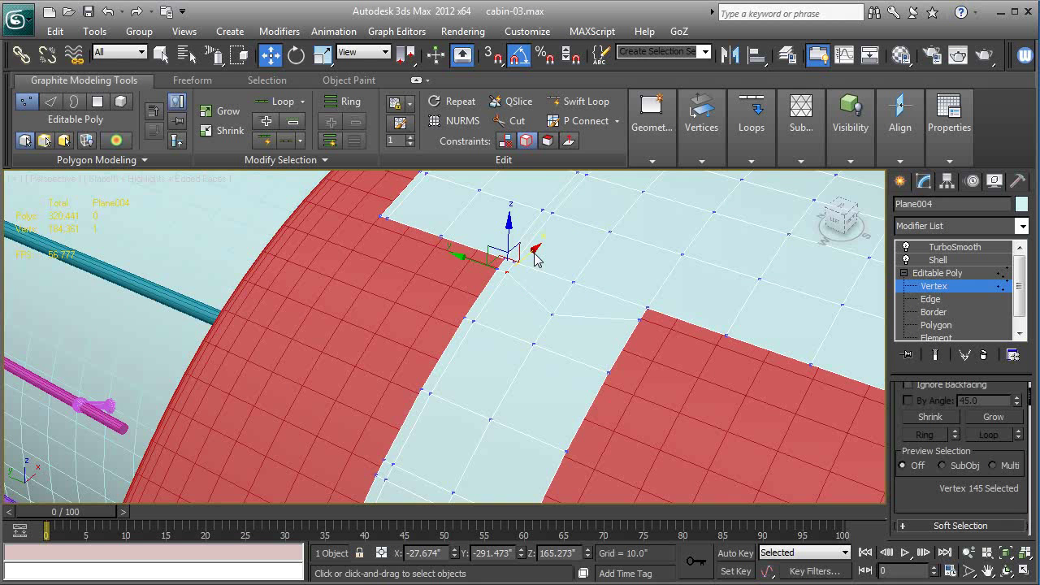
pyautogui.moveTo(536, 258); pyautogui.dragTo(533, 257)
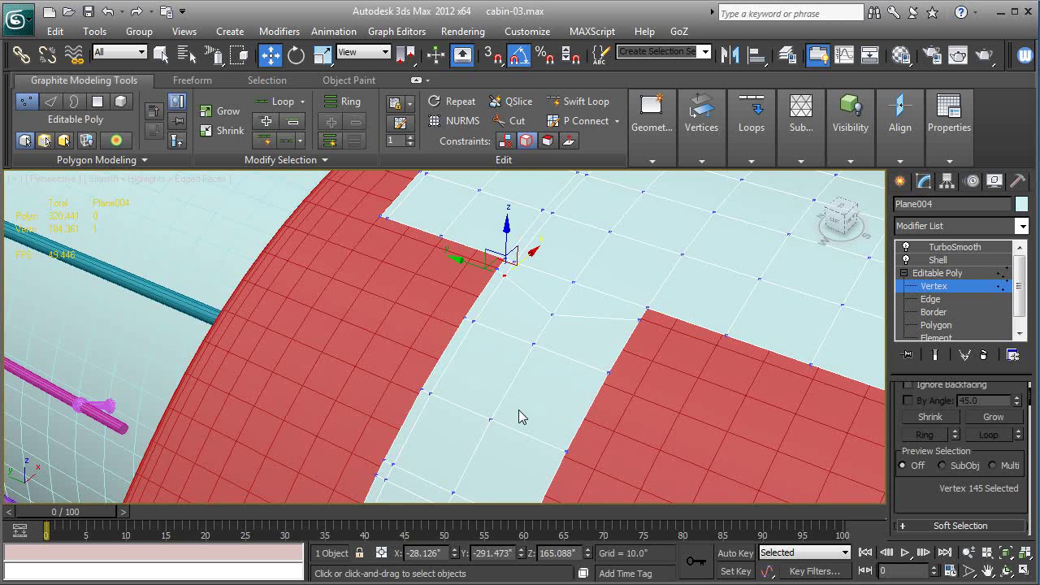
# - Move the two cross-loop vertices nearest the end tab's inner corner along the strip, away from the tab
pyautogui.moveTo(504, 454); pyautogui.dragTo(540, 347, button='middle')
pyautogui.click(495, 382)
pyautogui.moveTo(512, 359); pyautogui.dragTo(540, 341)
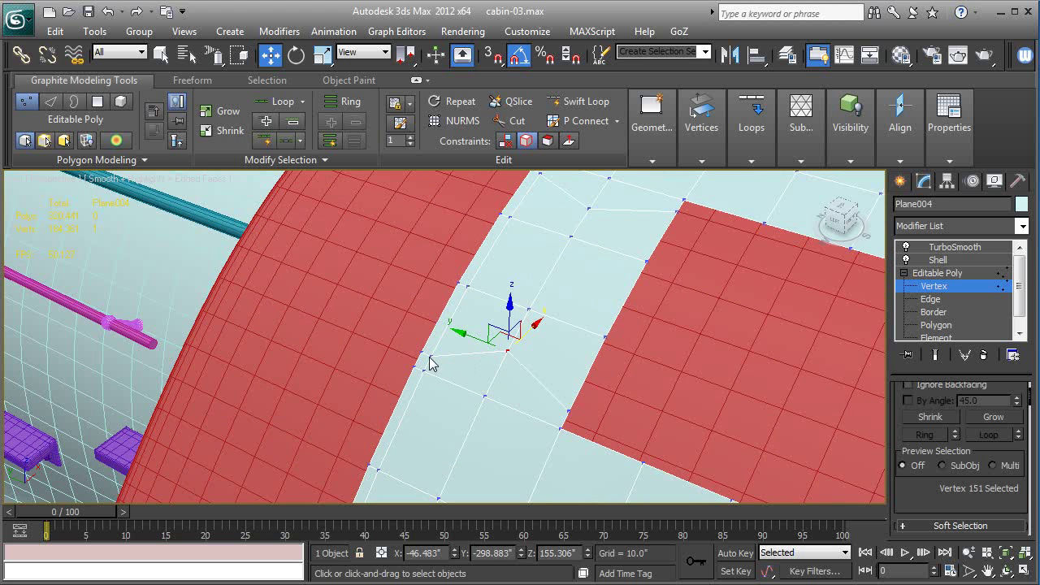
pyautogui.click(430, 357)
pyautogui.moveTo(455, 339); pyautogui.dragTo(461, 337)
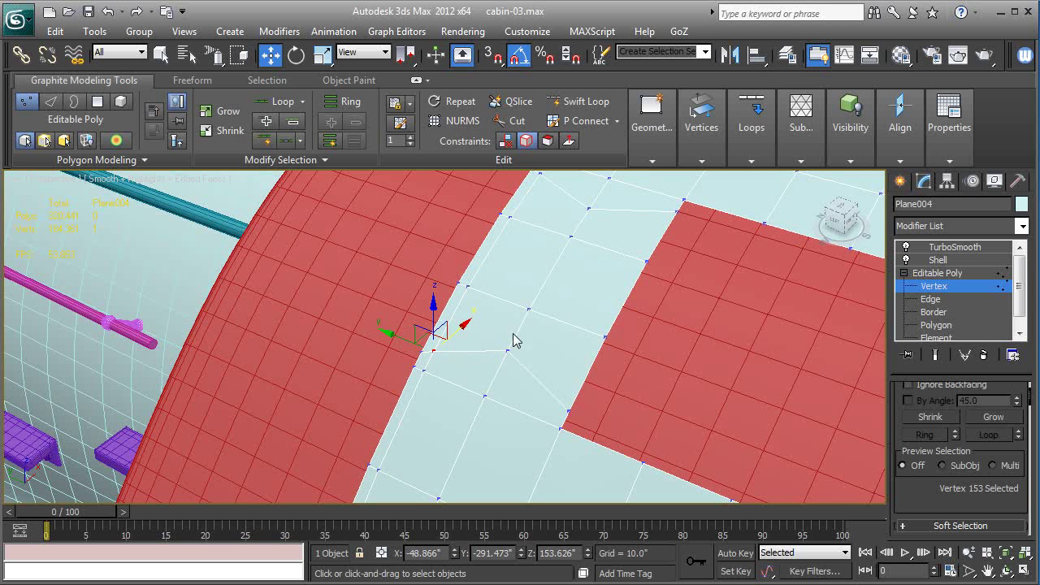
# - Return to the TurboSmooth level and inspect the reshaped corners and strip with edged faces off
pyautogui.click(938, 274)
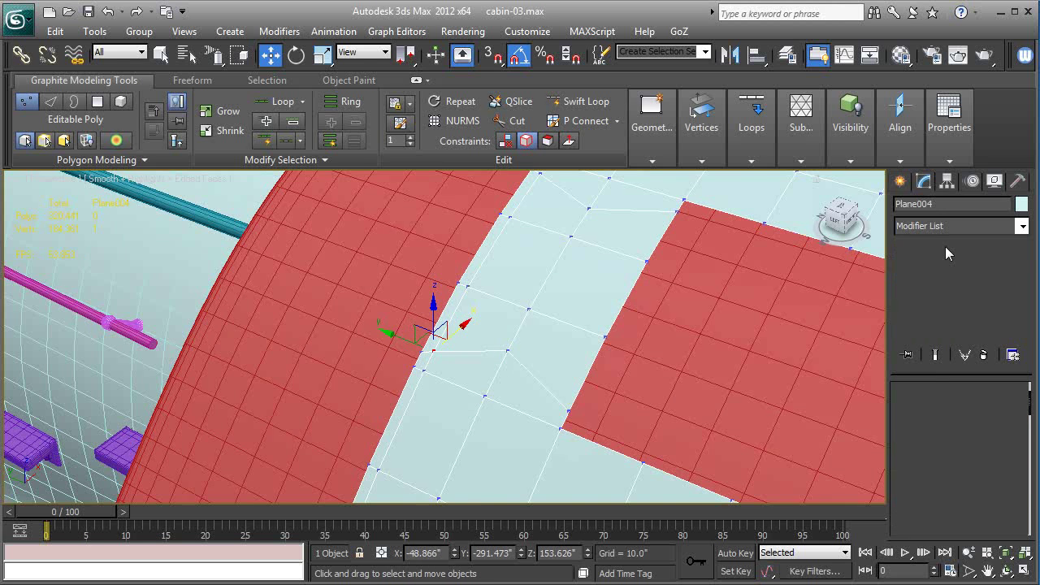
pyautogui.click(955, 247)
pyautogui.press('F4')
pyautogui.scroll(-2, 792, 330)
pyautogui.keyDown('alt'); pyautogui.moveTo(792, 330); pyautogui.dragTo(616, 505, button='middle'); pyautogui.keyUp('alt')
pyautogui.scroll(-3, 649, 372)
pyautogui.moveTo(434, 370); pyautogui.dragTo(530, 331, button='middle')
pyautogui.scroll(3, 531, 332)
pyautogui.keyDown('alt'); pyautogui.moveTo(555, 382); pyautogui.dragTo(496, 289, button='middle'); pyautogui.keyUp('alt')
pyautogui.press('F4')
# - Select three vertices on the cross row level with the end tab's inner corner and shift them down the roof's slope toward the tab
pyautogui.click(934, 274)
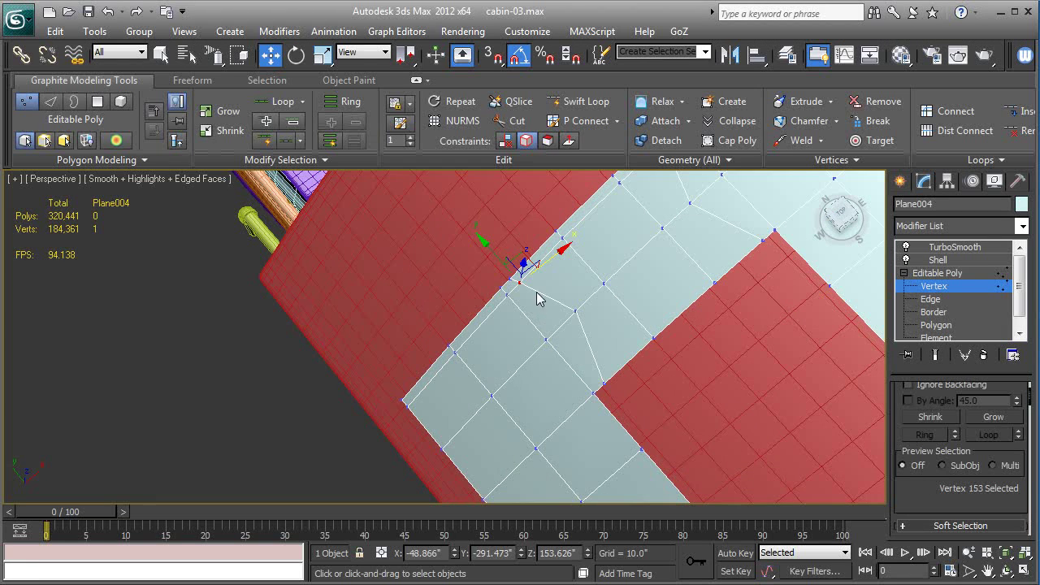
pyautogui.keyDown('alt'); pyautogui.moveTo(542, 325); pyautogui.dragTo(547, 379, button='middle'); pyautogui.keyUp('alt')
pyautogui.keyDown('ctrl'); pyautogui.click(495, 349); pyautogui.keyUp('ctrl')
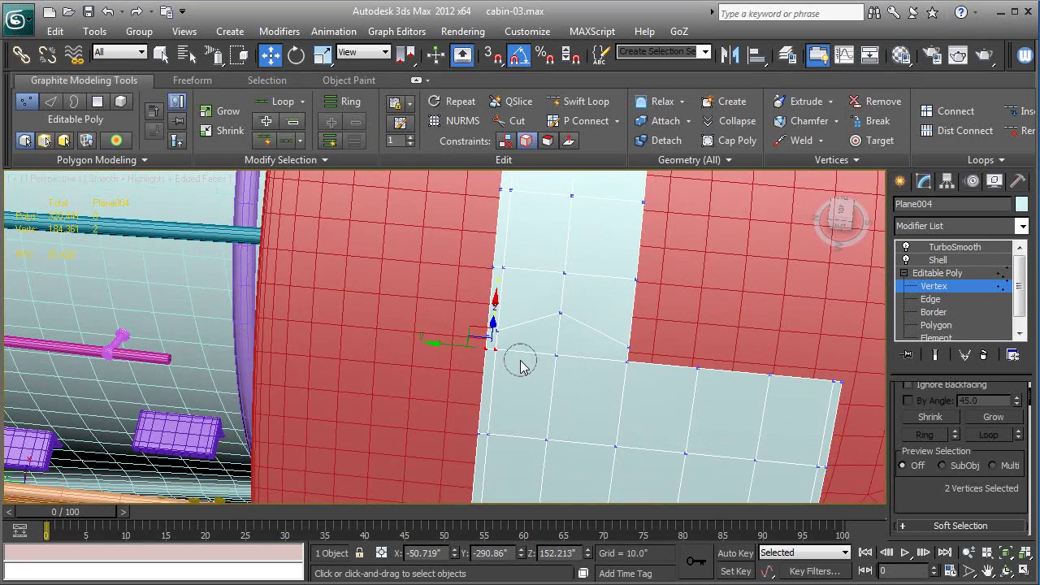
pyautogui.keyDown('ctrl'); pyautogui.click(558, 359); pyautogui.keyUp('ctrl')
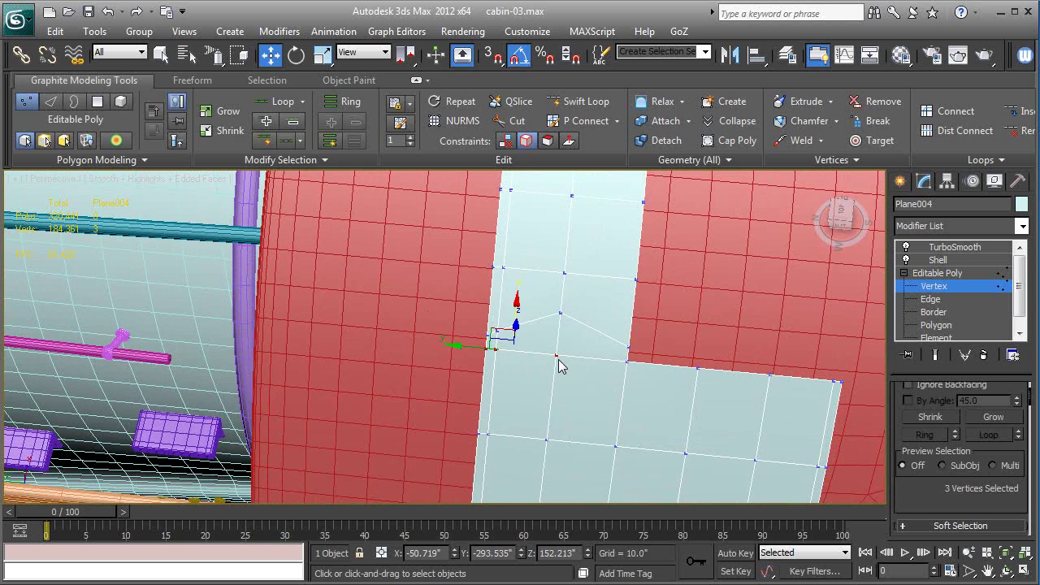
pyautogui.keyDown('alt'); pyautogui.moveTo(520, 352); pyautogui.dragTo(543, 319, button='middle'); pyautogui.keyUp('alt')
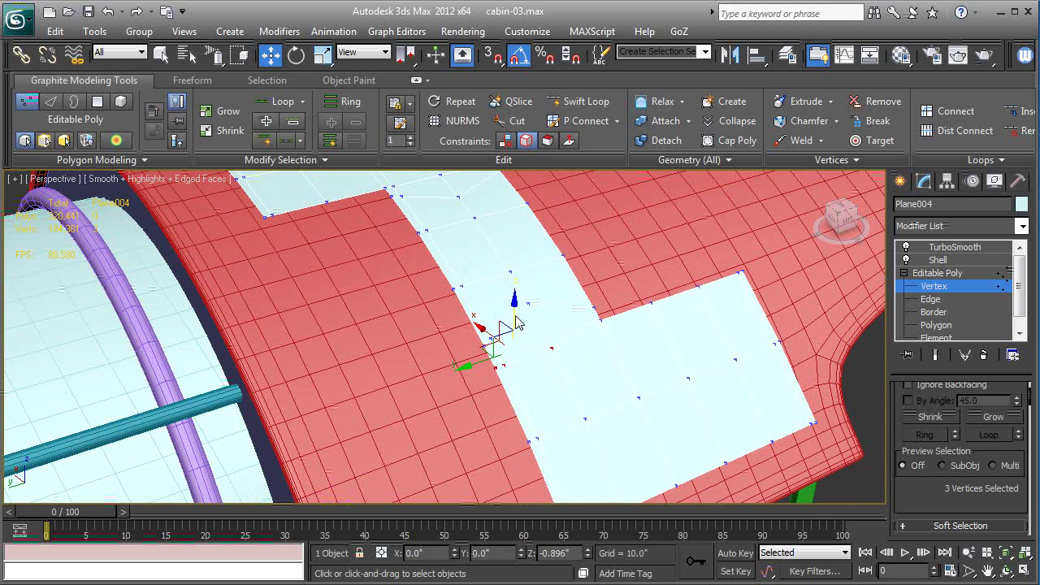
# - Return to the TurboSmooth level and inspect the whole panel from above, with and without edged faces
pyautogui.press('F4')
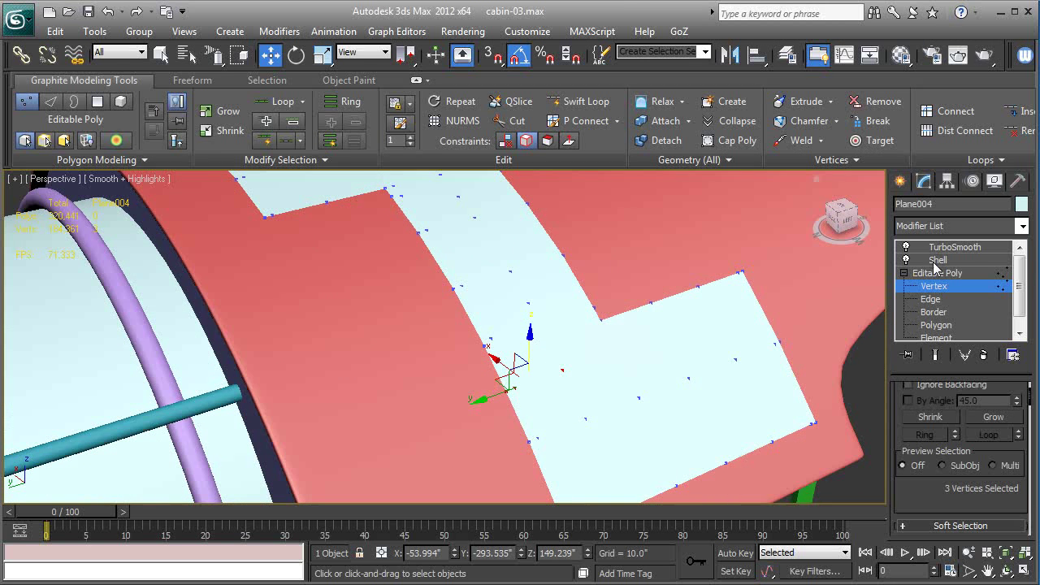
pyautogui.click(935, 273)
pyautogui.click(947, 248)
pyautogui.keyDown('alt'); pyautogui.moveTo(713, 353); pyautogui.dragTo(382, 467, button='middle'); pyautogui.keyUp('alt')
pyautogui.press('F4')
pyautogui.press('F4')
pyautogui.scroll(-3, 554, 378)
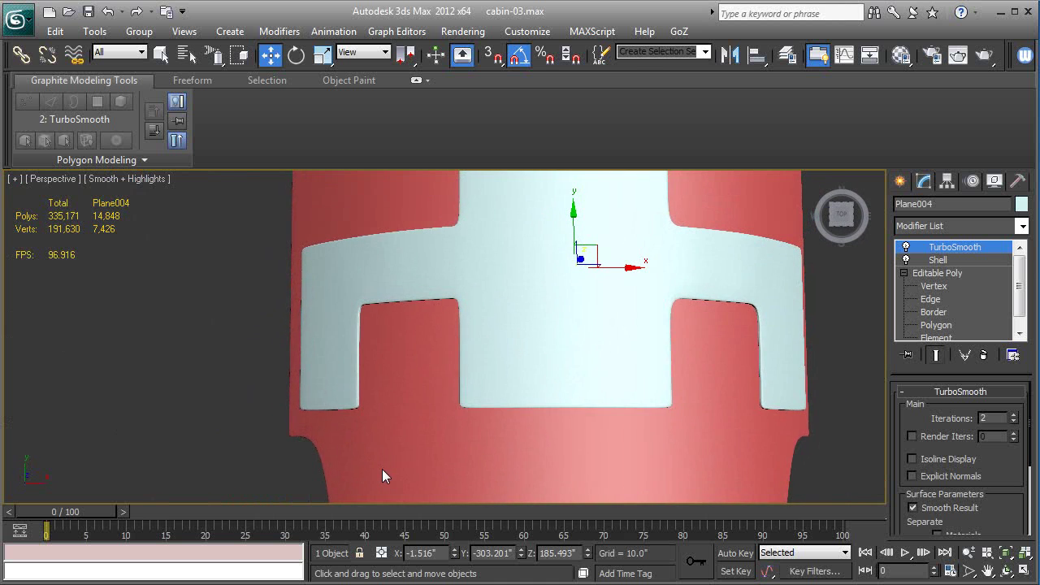
pyautogui.press('F4')
pyautogui.keyDown('alt'); pyautogui.moveTo(611, 362); pyautogui.dragTo(620, 394, button='middle'); pyautogui.keyUp('alt')
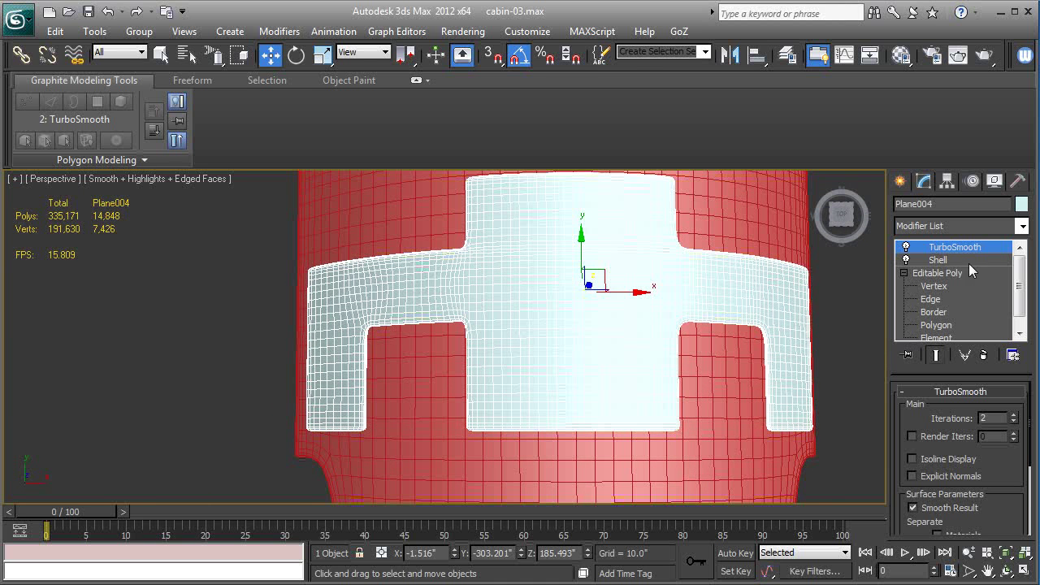
# - Disable TurboSmooth and Shell, and delete the lengthwise polygon column just past the panel's centreline on the unadjusted half
pyautogui.click(906, 247)
pyautogui.click(930, 299)
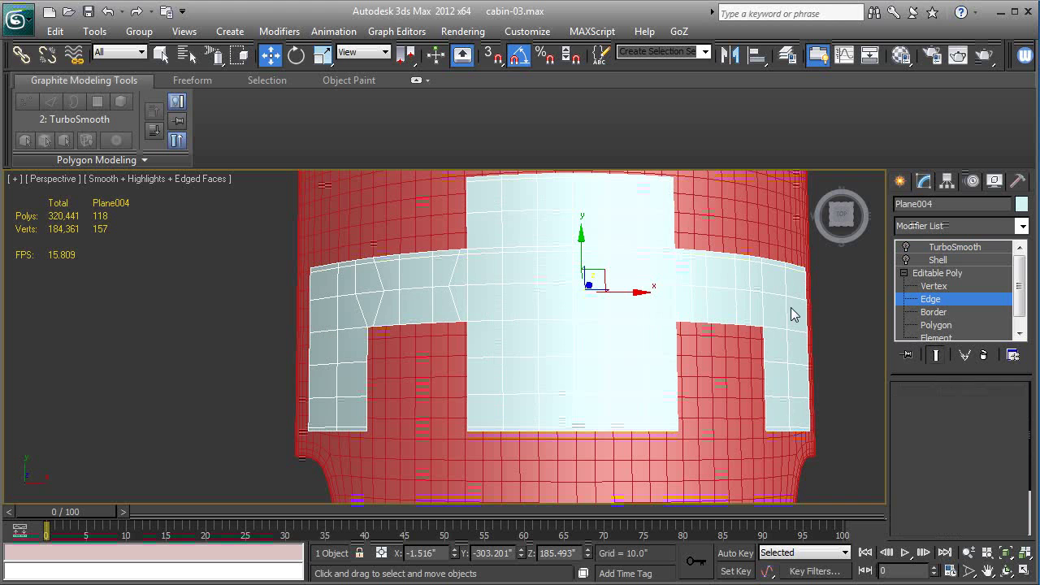
pyautogui.click(378, 306)
pyautogui.click(590, 325)
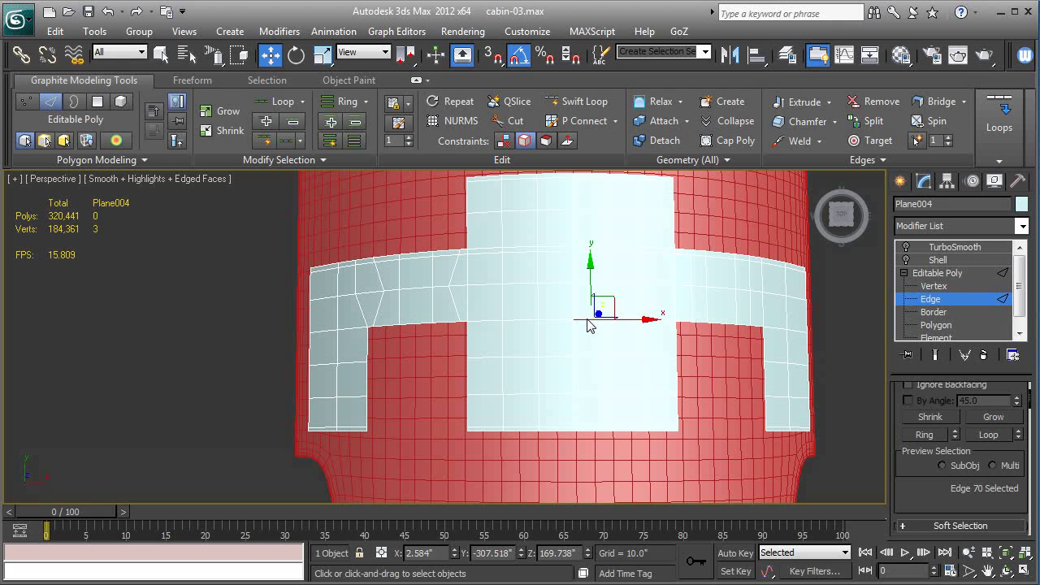
pyautogui.hotkey('alt', 'r')
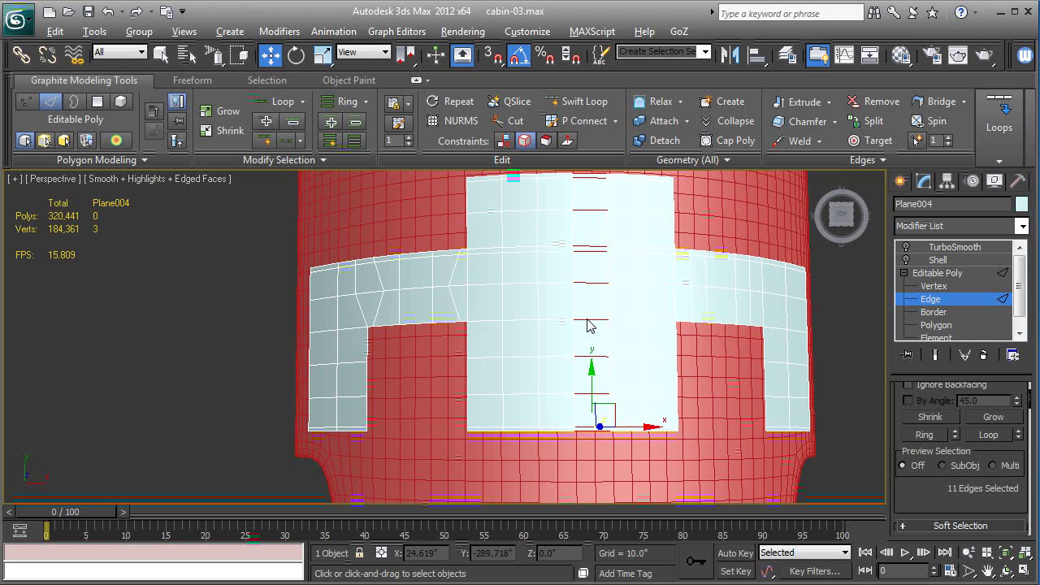
pyautogui.press('Delete')
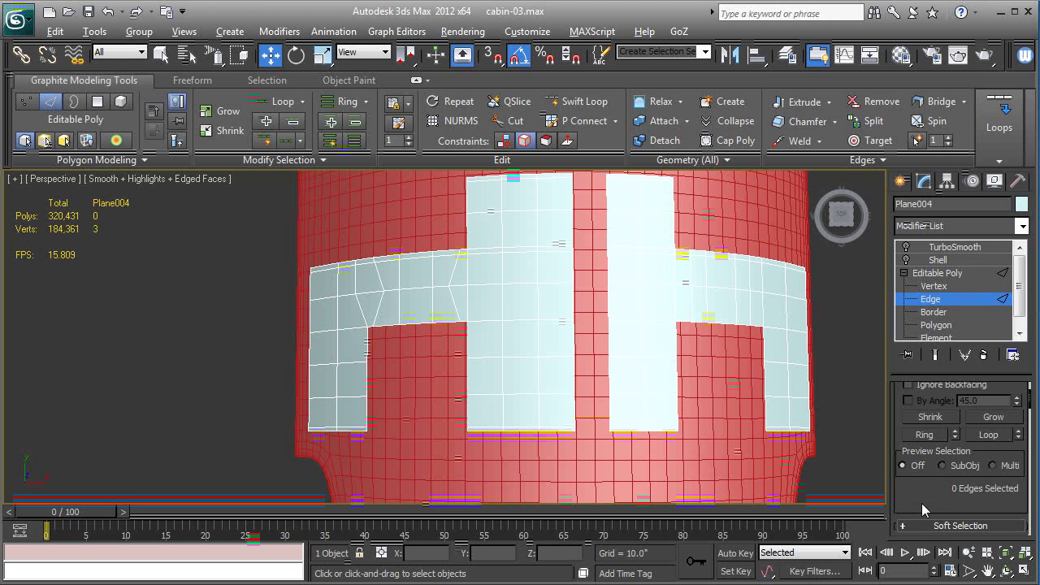
# - Select the separated, unadjusted half of the panel as an element and delete it
pyautogui.click(935, 338)
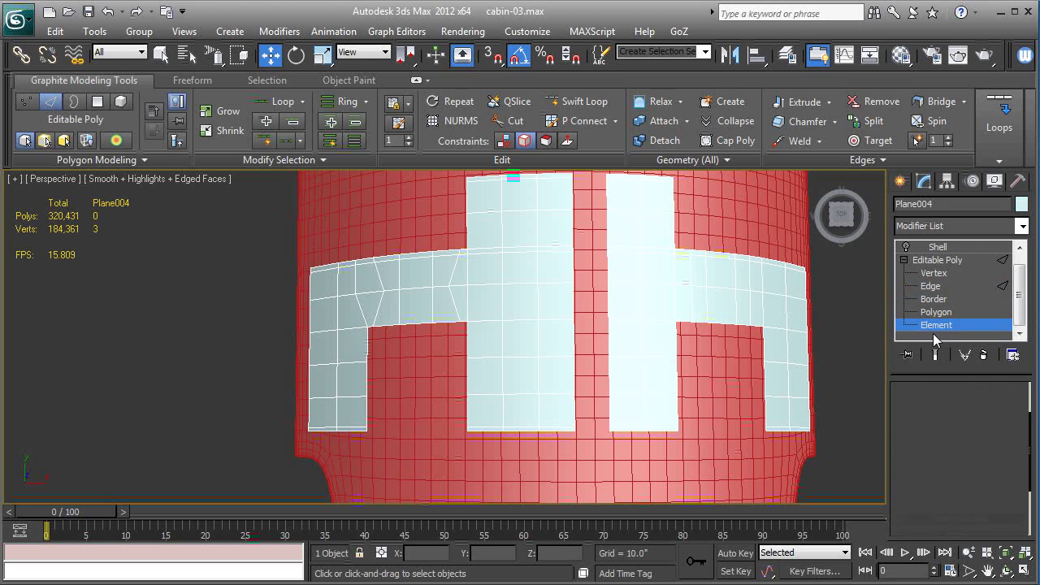
pyautogui.click(727, 310)
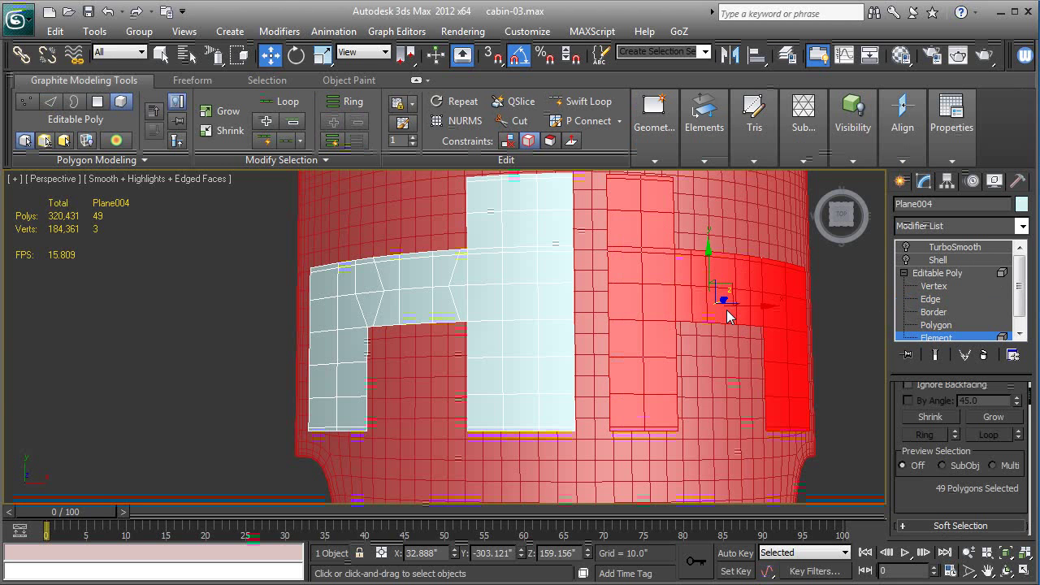
pyautogui.press('Delete')
# - Add a Symmetry modifier above the Editable Poly to mirror the remaining half across the X axis
pyautogui.click(934, 273)
pyautogui.click(939, 227)
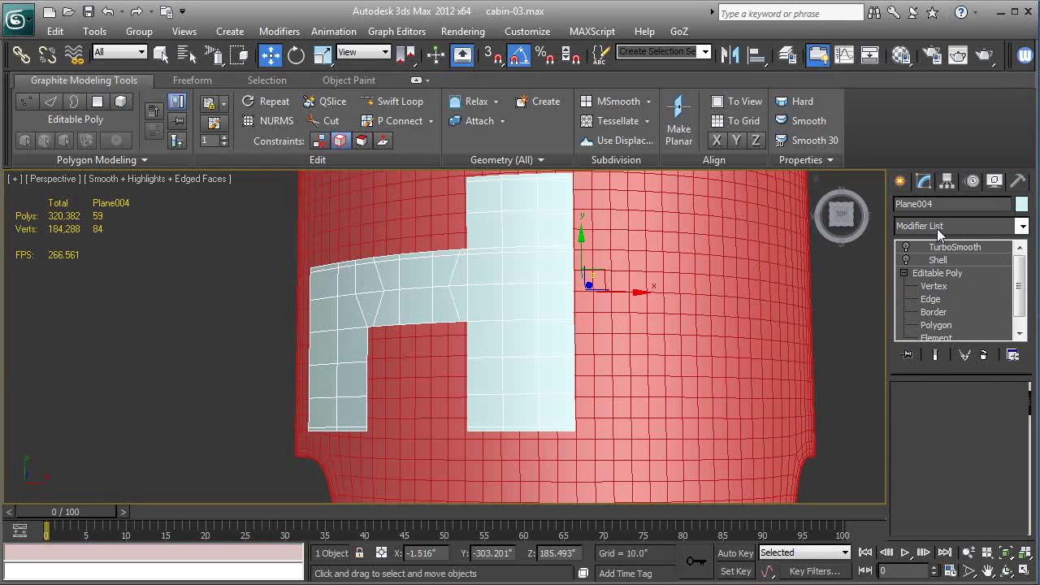
pyautogui.scroll(-5, 938, 227)
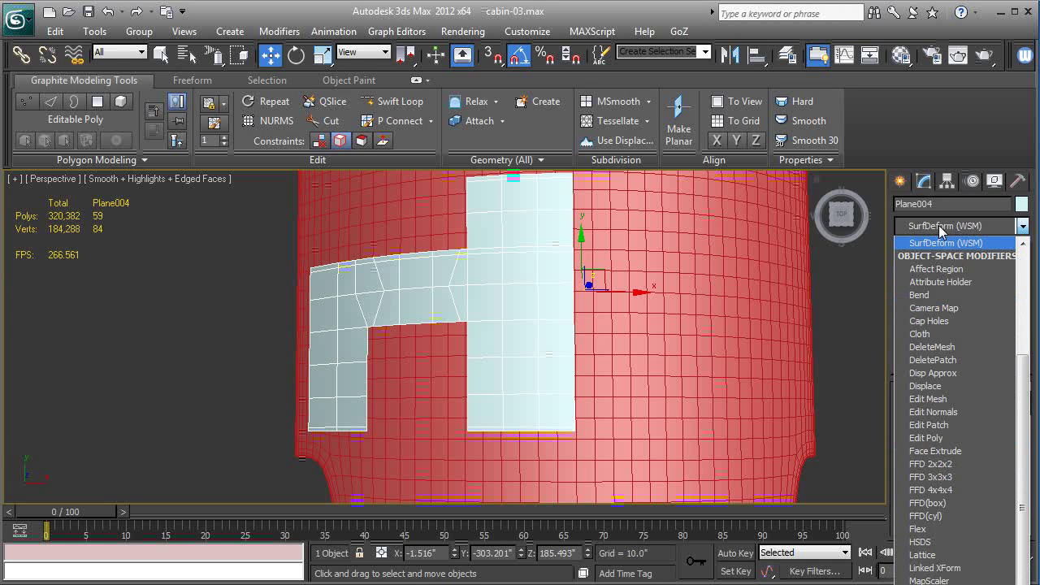
pyautogui.scroll(-12, 940, 228)
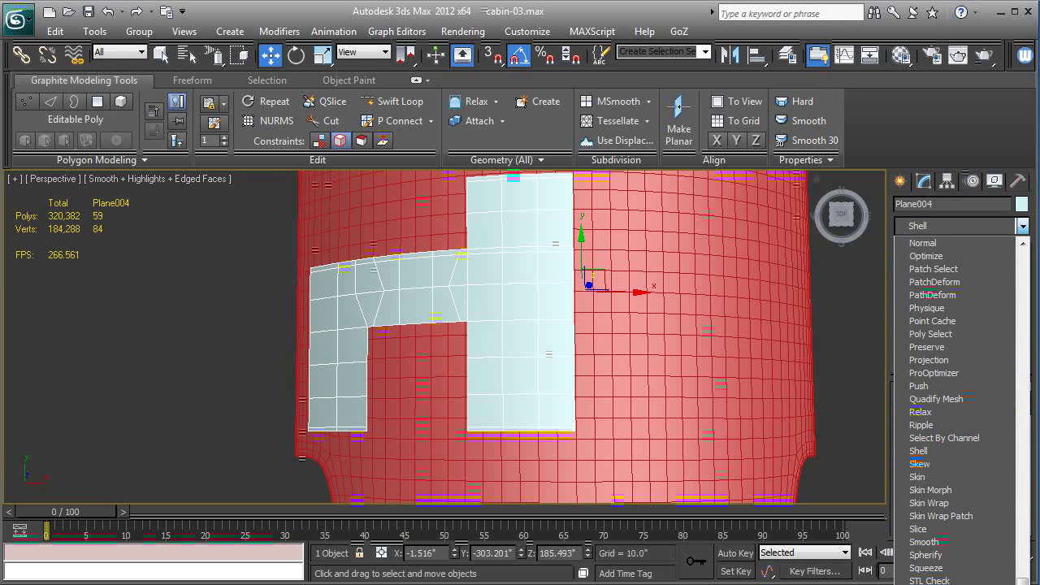
pyautogui.press('Return')
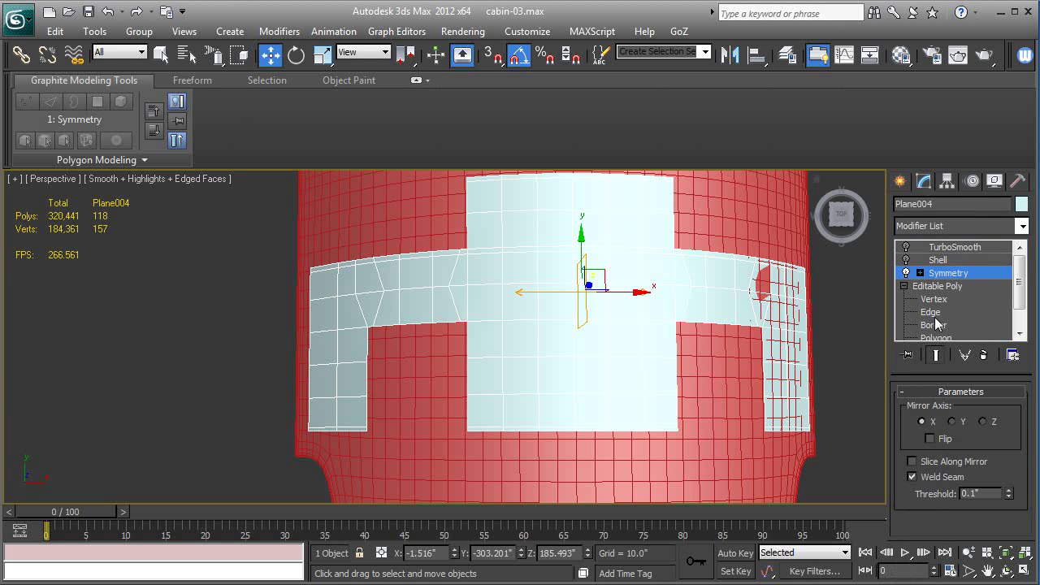
# - Re-enable Shell and TurboSmooth, turn off edged faces and check the mirrored panel on the roof
pyautogui.click(938, 261)
pyautogui.click(906, 260)
pyautogui.click(955, 247)
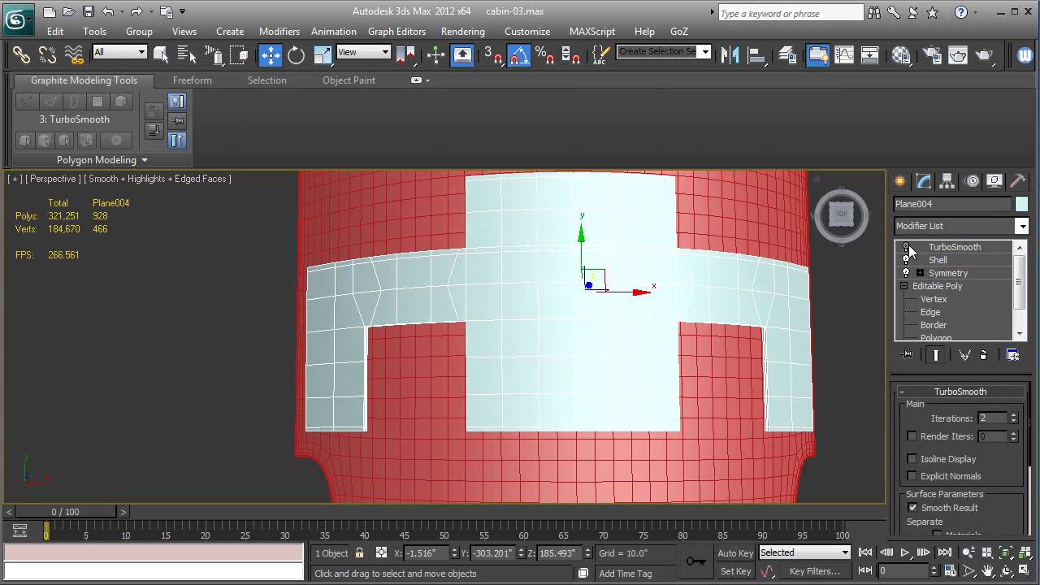
pyautogui.click(906, 247)
pyautogui.press('F4')
pyautogui.keyDown('alt'); pyautogui.moveTo(693, 427); pyautogui.dragTo(583, 264, button='middle'); pyautogui.keyUp('alt')
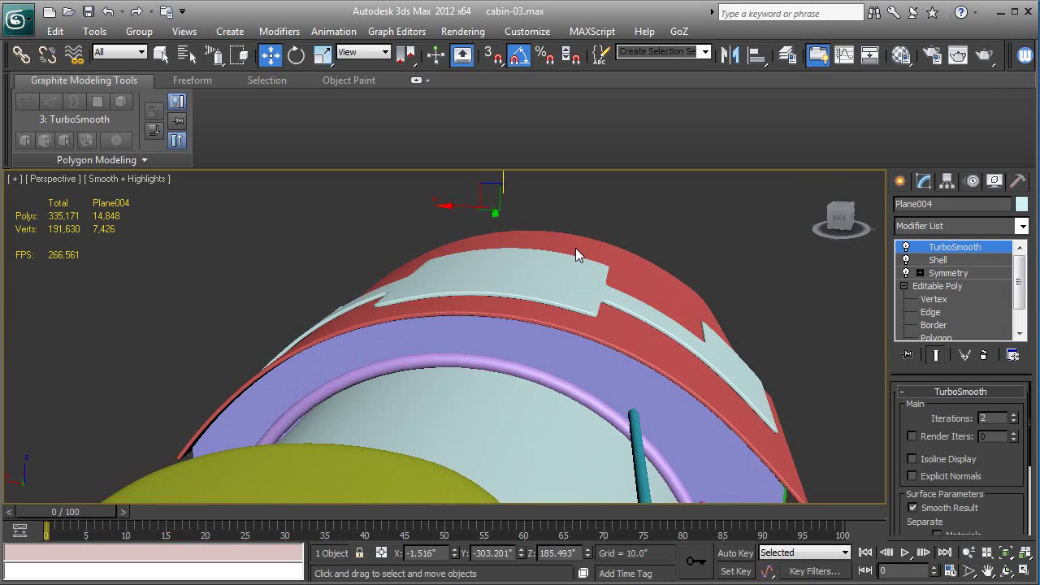
# - Set the Shell's outer amount to 1.52" and lower the panel slightly into the roof, to Z 185.016"
pyautogui.click(947, 259)
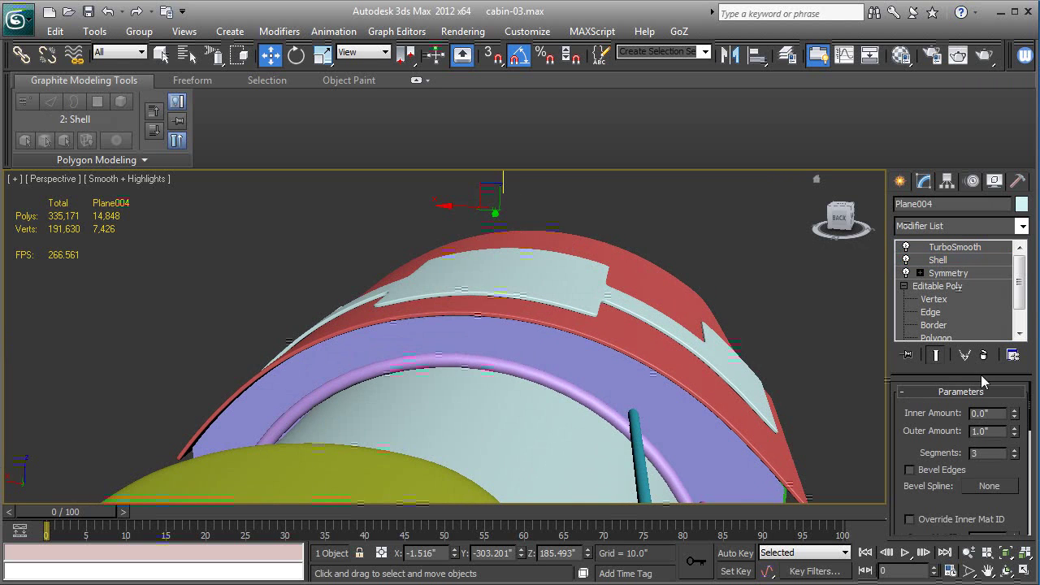
pyautogui.moveTo(1014, 435); pyautogui.dragTo(809, 320)
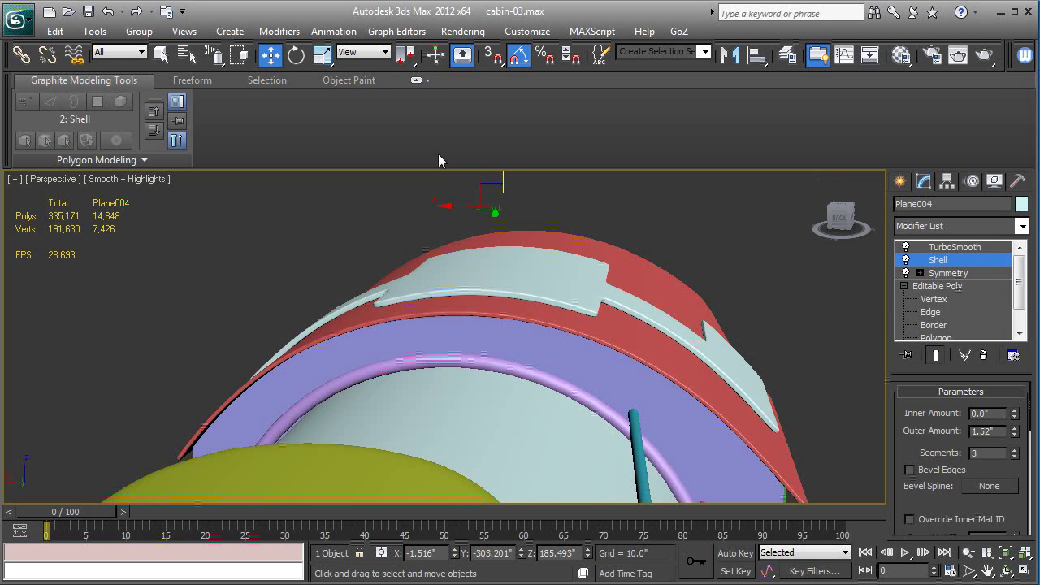
pyautogui.moveTo(504, 184); pyautogui.dragTo(503, 183)
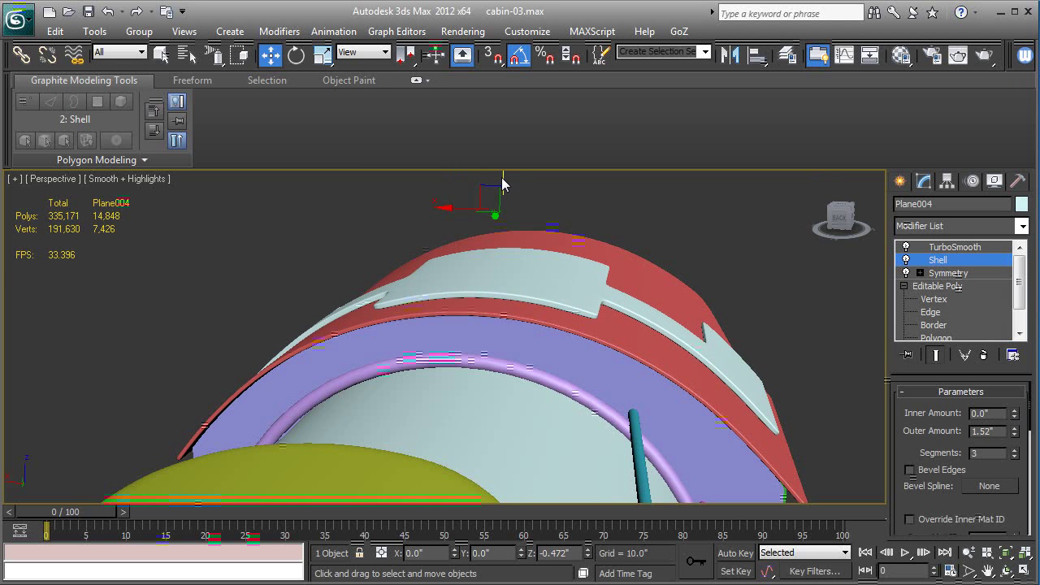
# - Rename the panel object as roof_detail-01
pyautogui.keyDown('alt'); pyautogui.moveTo(567, 347); pyautogui.dragTo(487, 366, button='middle'); pyautogui.keyUp('alt')
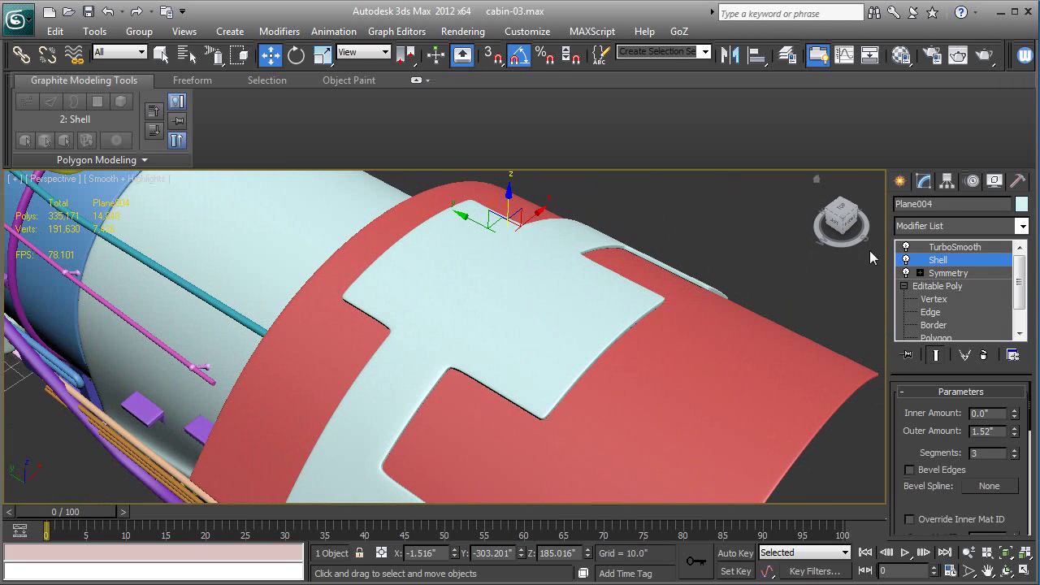
pyautogui.click(848, 217)
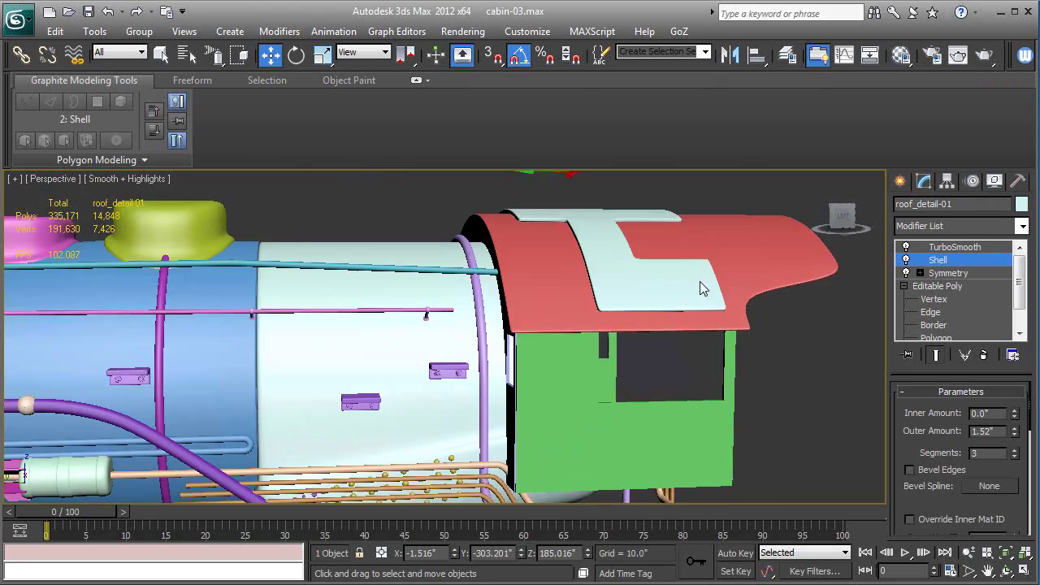
# - Examine the cabin's side and front walls, window openings and roof panel from several angles
pyautogui.scroll(-3, 703, 285)
pyautogui.moveTo(488, 395); pyautogui.dragTo(576, 382, button='middle')
pyautogui.scroll(-3, 578, 381)
pyautogui.moveTo(292, 398); pyautogui.dragTo(295, 429, button='middle')
pyautogui.scroll(6, 454, 423)
pyautogui.scroll(3, 532, 431)
pyautogui.scroll(-2, 543, 431)
pyautogui.moveTo(543, 431); pyautogui.dragTo(278, 395, button='middle')
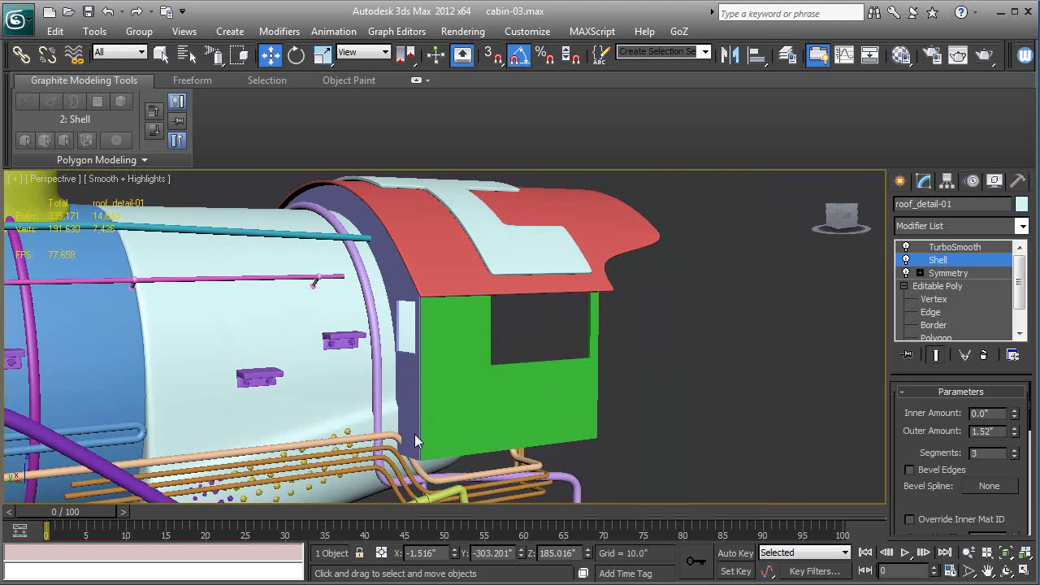
pyautogui.scroll(3, 433, 434)
pyautogui.moveTo(433, 434); pyautogui.dragTo(525, 400, button='middle')
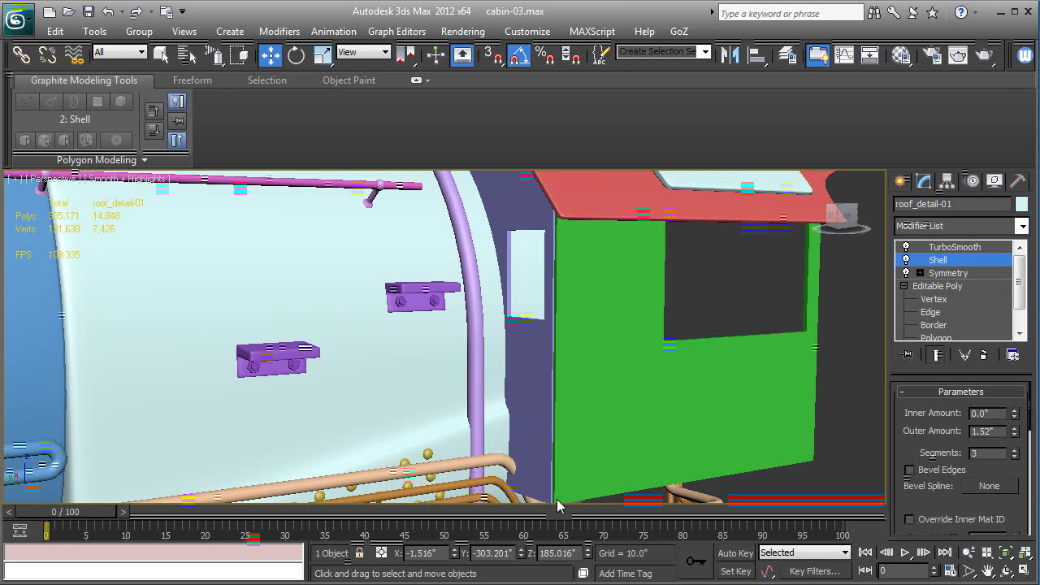
pyautogui.moveTo(620, 313); pyautogui.dragTo(606, 324, button='middle')
pyautogui.keyDown('alt'); pyautogui.moveTo(637, 363); pyautogui.dragTo(578, 356, button='middle'); pyautogui.keyUp('alt')
pyautogui.keyDown('alt'); pyautogui.moveTo(552, 324); pyautogui.dragTo(493, 291, button='middle'); pyautogui.keyUp('alt')
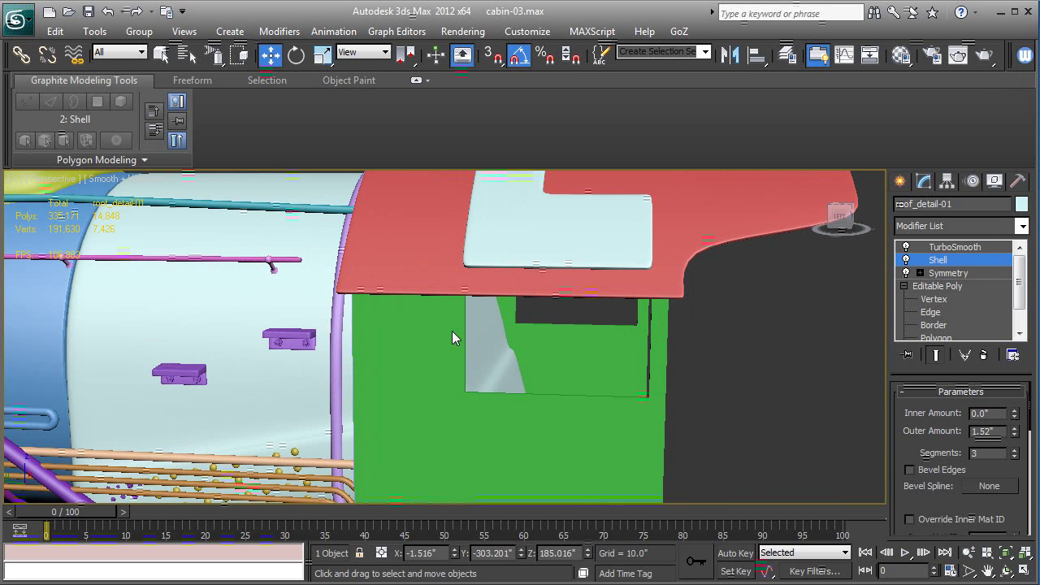
pyautogui.keyDown('alt'); pyautogui.moveTo(610, 374); pyautogui.dragTo(627, 398, button='middle'); pyautogui.keyUp('alt')
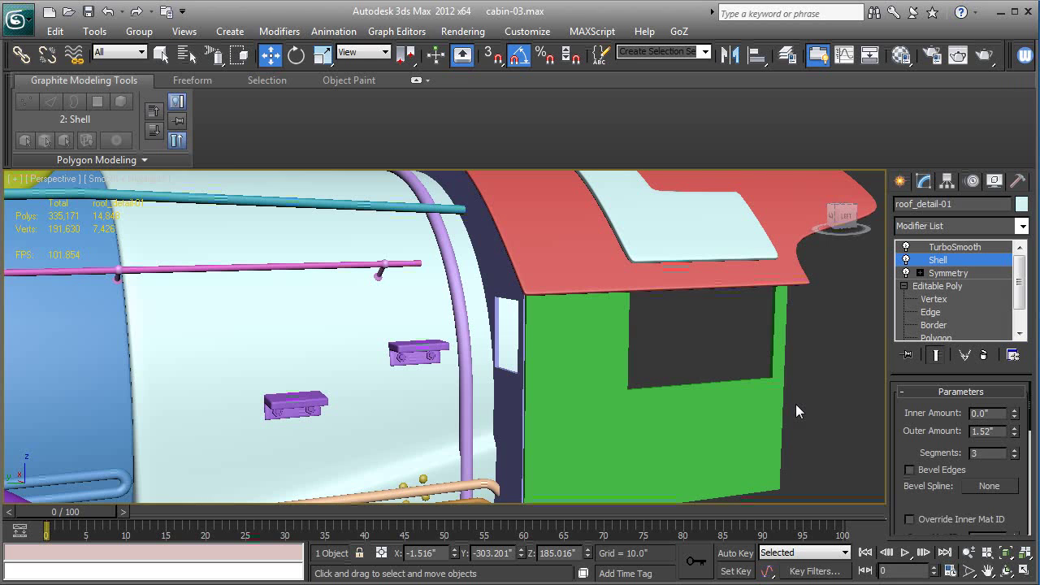
pyautogui.keyDown('alt'); pyautogui.moveTo(755, 405); pyautogui.dragTo(780, 351, button='middle'); pyautogui.keyUp('alt')
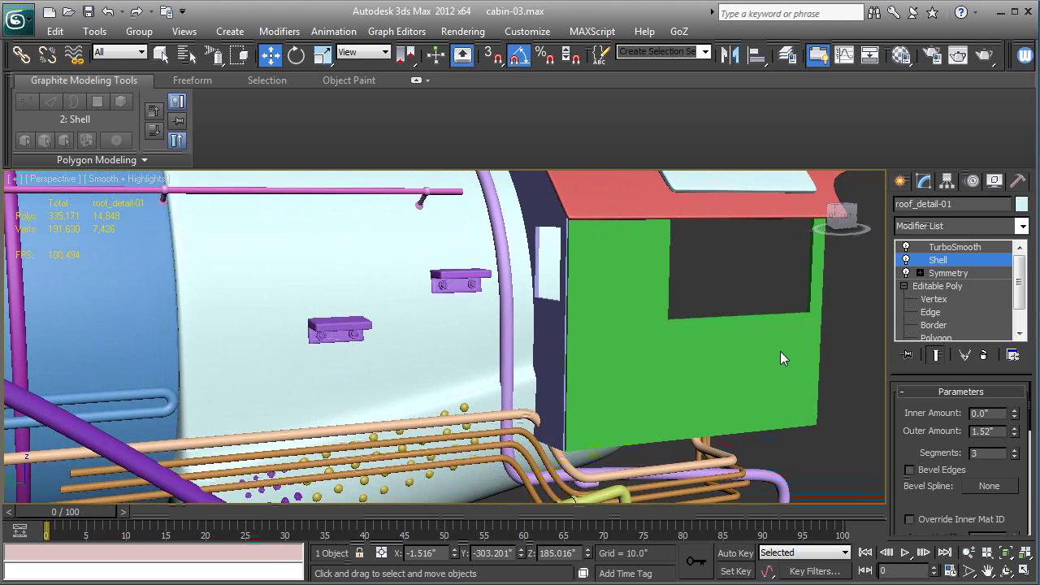
# - Look along the locomotive from the cabin past the boiler and pipes to the front end
pyautogui.scroll(-3, 780, 351)
pyautogui.moveTo(587, 367); pyautogui.dragTo(620, 380, button='middle')
pyautogui.moveTo(494, 379); pyautogui.dragTo(563, 361, button='middle')
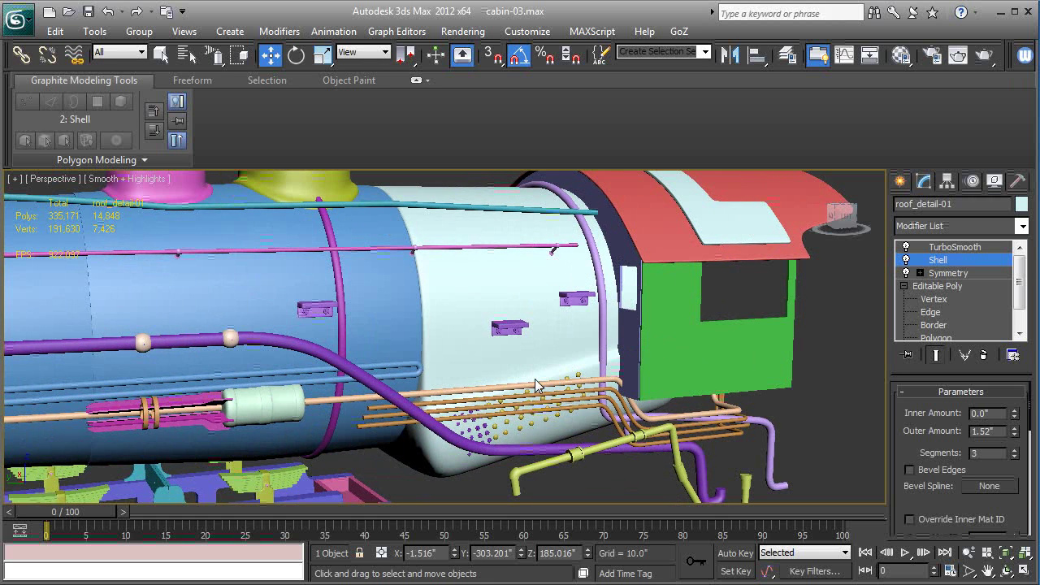
pyautogui.moveTo(453, 371); pyautogui.dragTo(542, 341, button='middle')
pyautogui.scroll(-3, 543, 341)
pyautogui.moveTo(347, 362); pyautogui.dragTo(569, 332, button='middle')
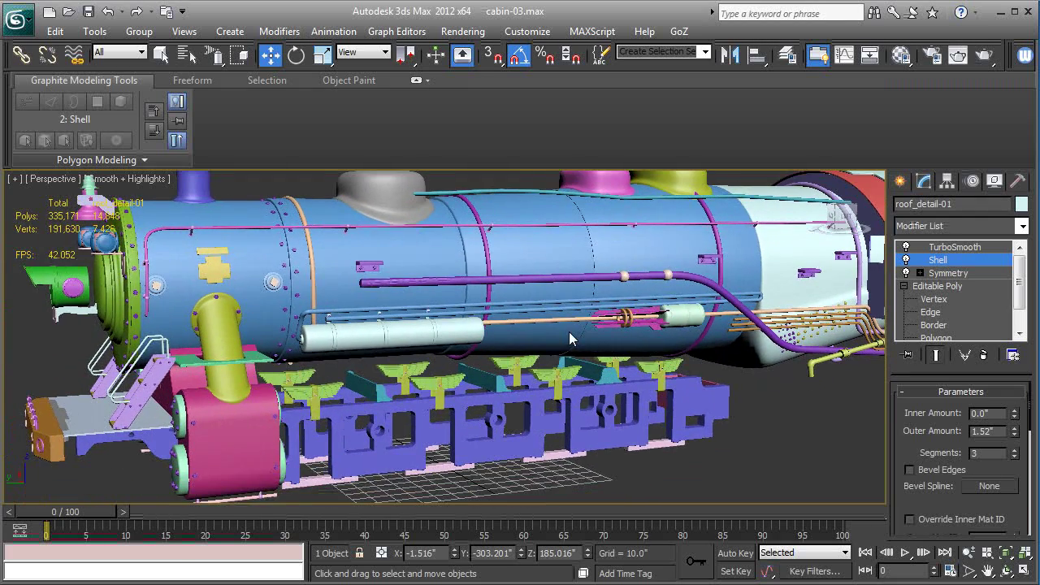